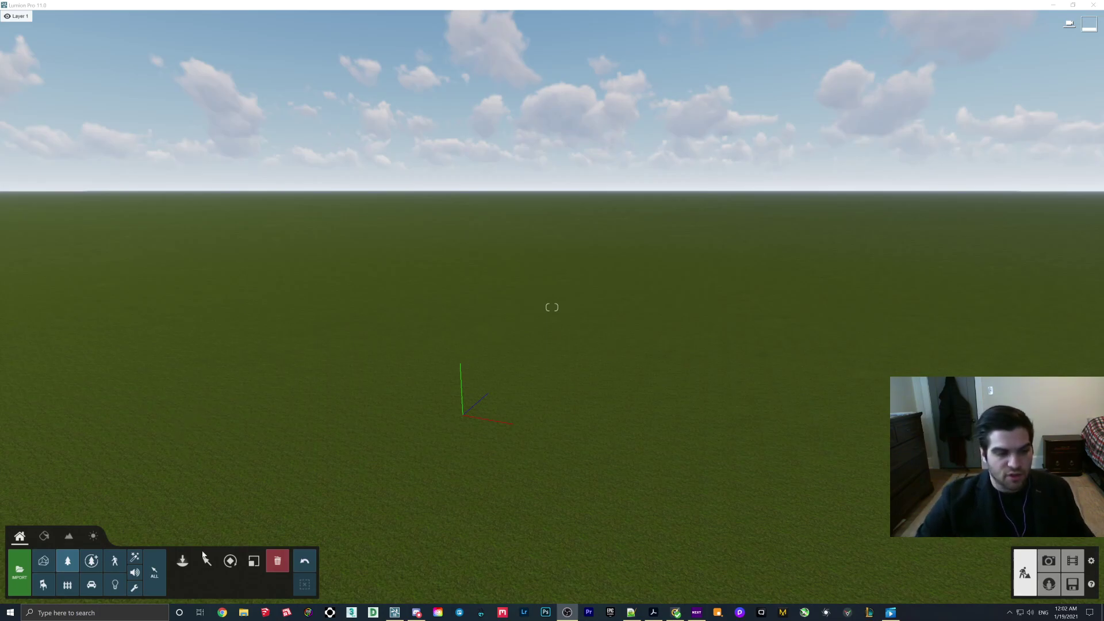
Place a single AlmondTree L2 RT on the grass near the origin.
left_click(182, 561)
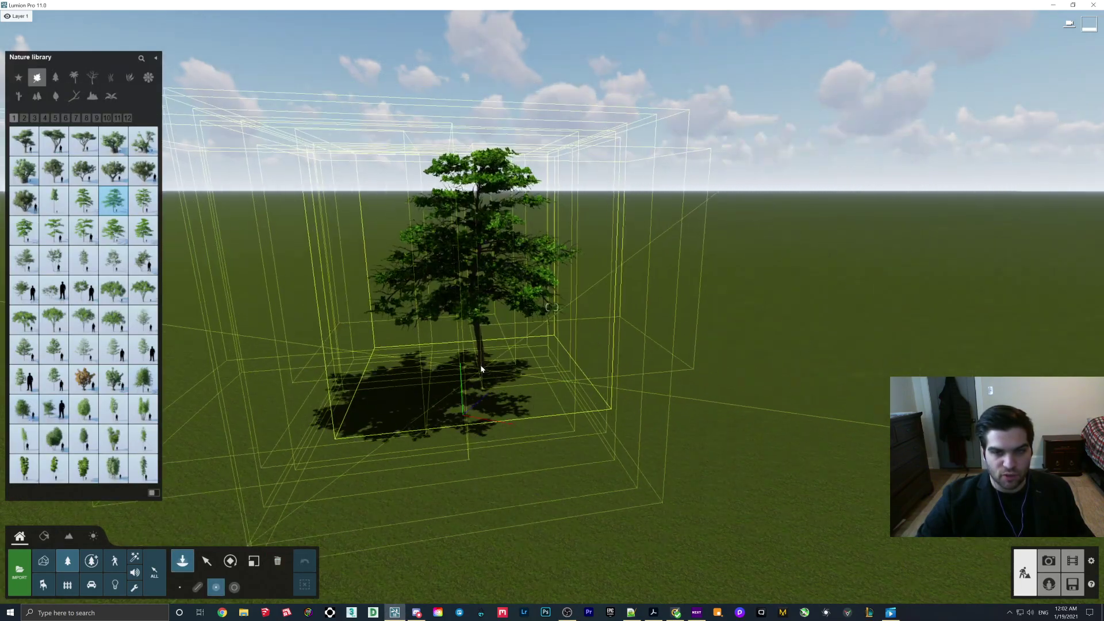
left_click(206, 561)
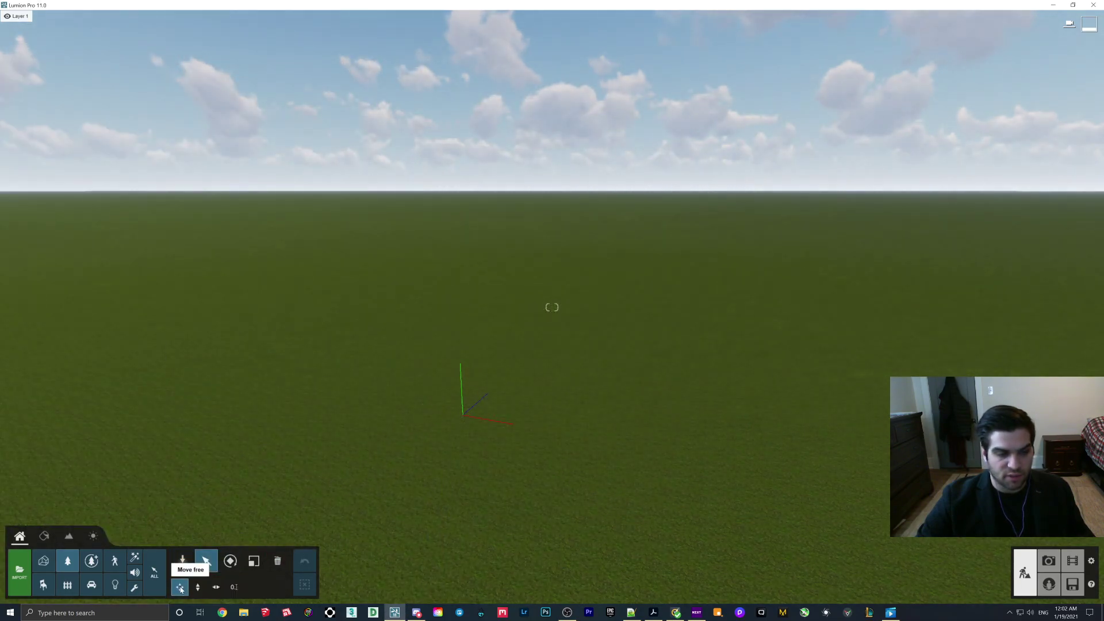
left_click(182, 560)
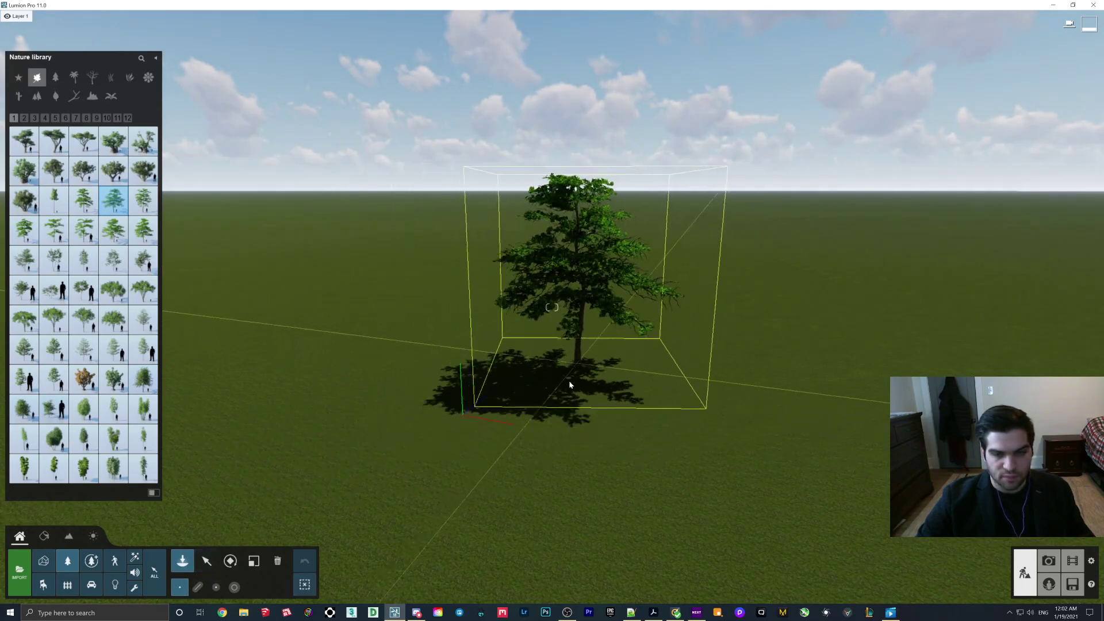
left_click(570, 384)
left_click(206, 561)
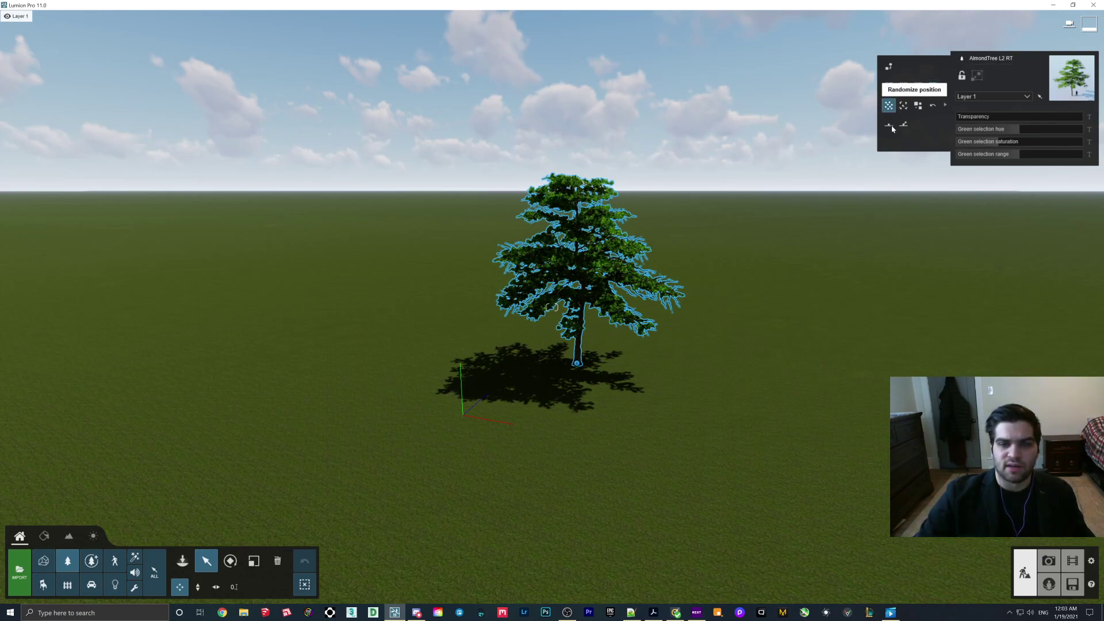
right_click_drag(891, 125, 928, 113)
key("w")
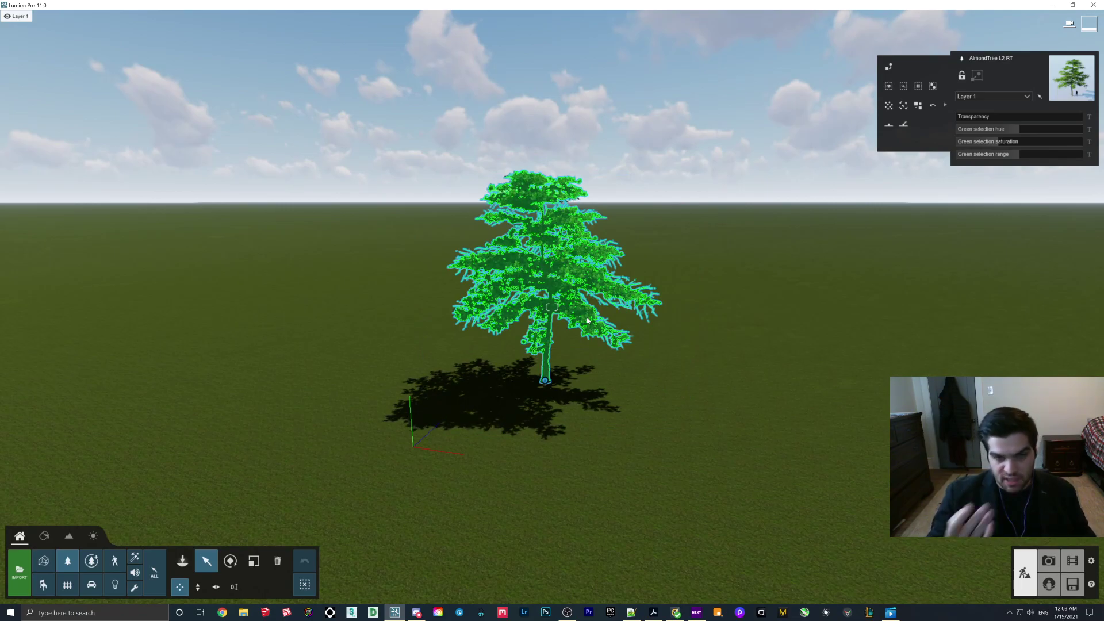
left_click(587, 321)
right_click_drag(554, 375, 542, 372)
scroll(554, 375, "up", 1)
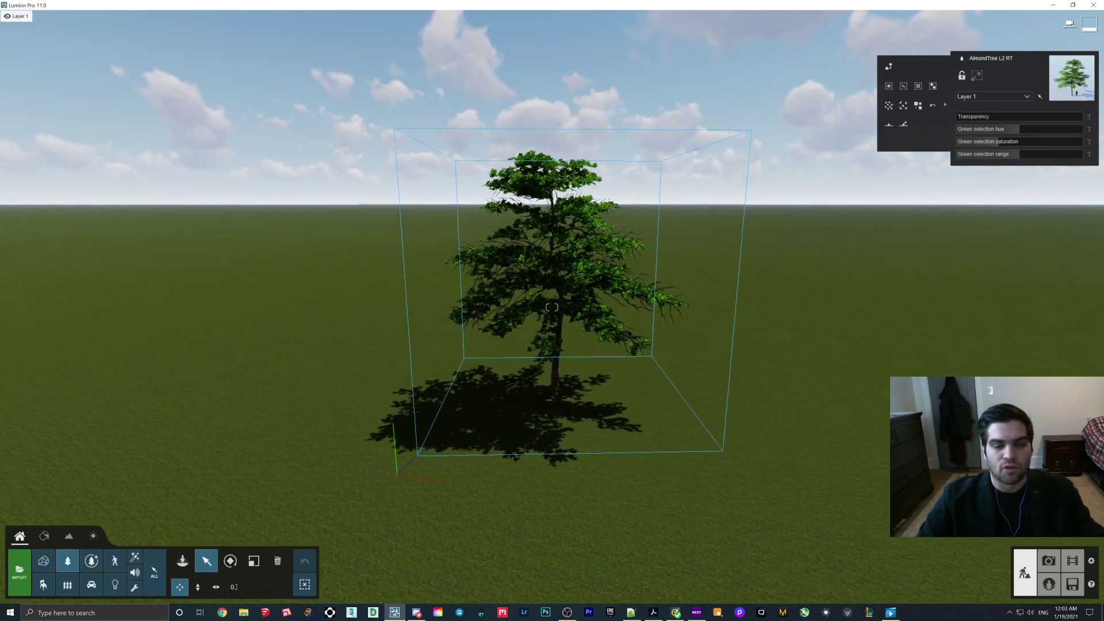
scroll(555, 375, "down", 1)
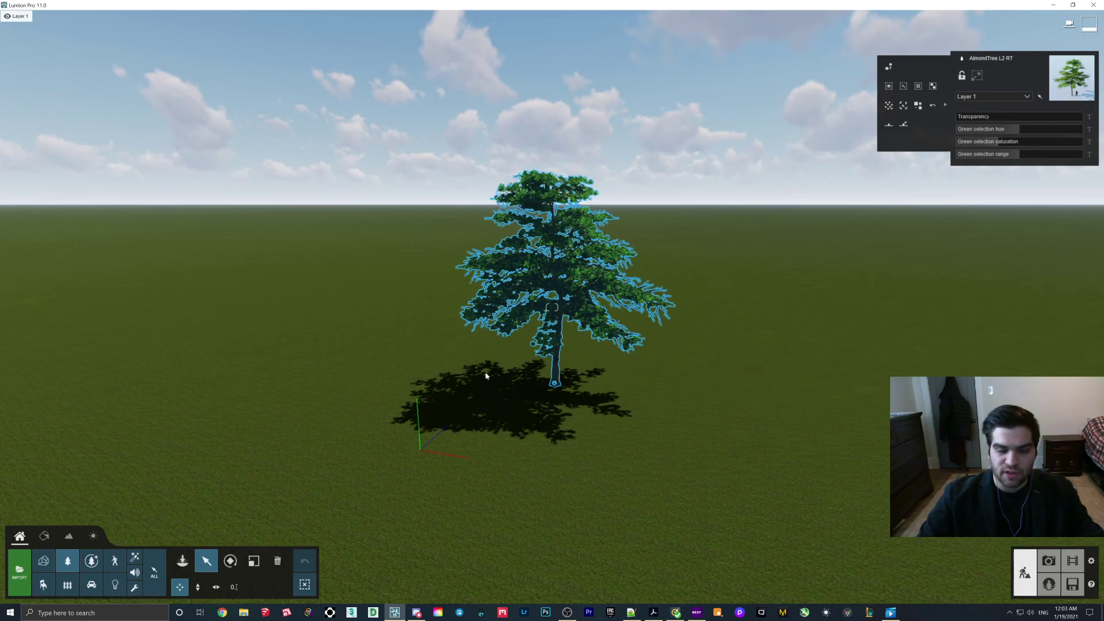
Place two more AlmondTree L2 RT trees behind the first one, one on each side.
left_click(183, 561)
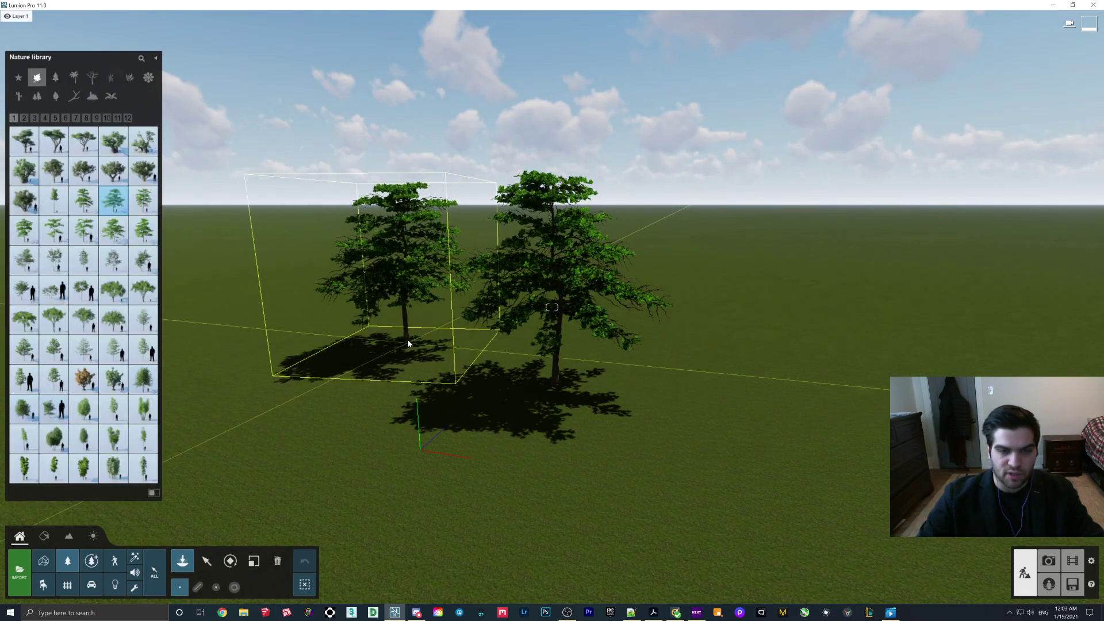
left_click(408, 337)
left_click(701, 325)
left_click(206, 560)
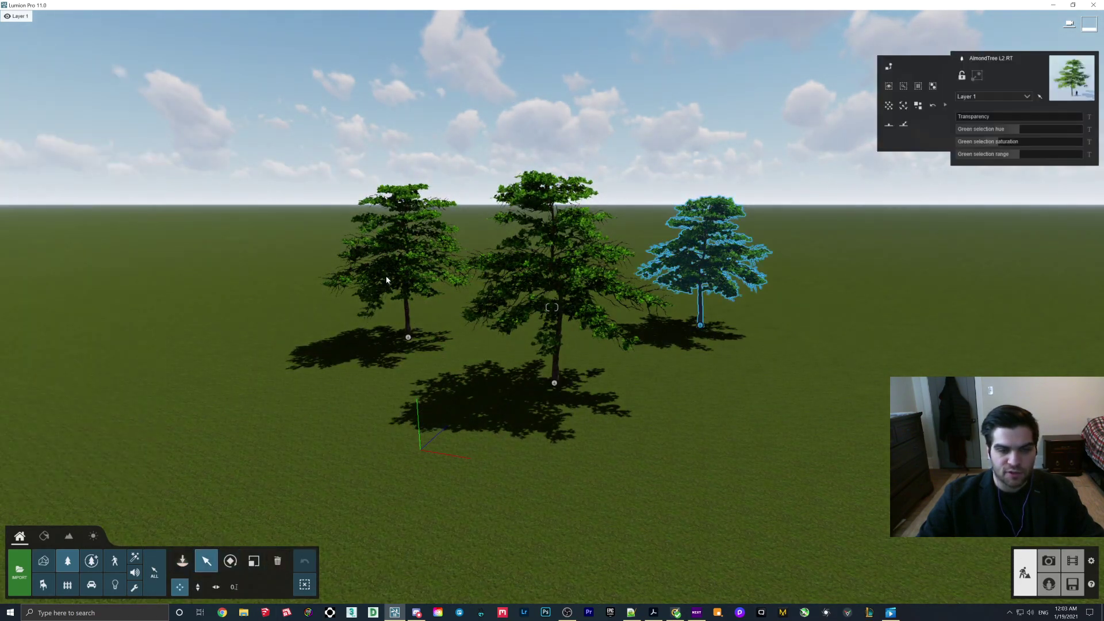
Select all three almond trees and replace them with the Acacia2 RT model from the Nature library.
left_click_drag(385, 281, 745, 471, "ctrl")
left_click(890, 67)
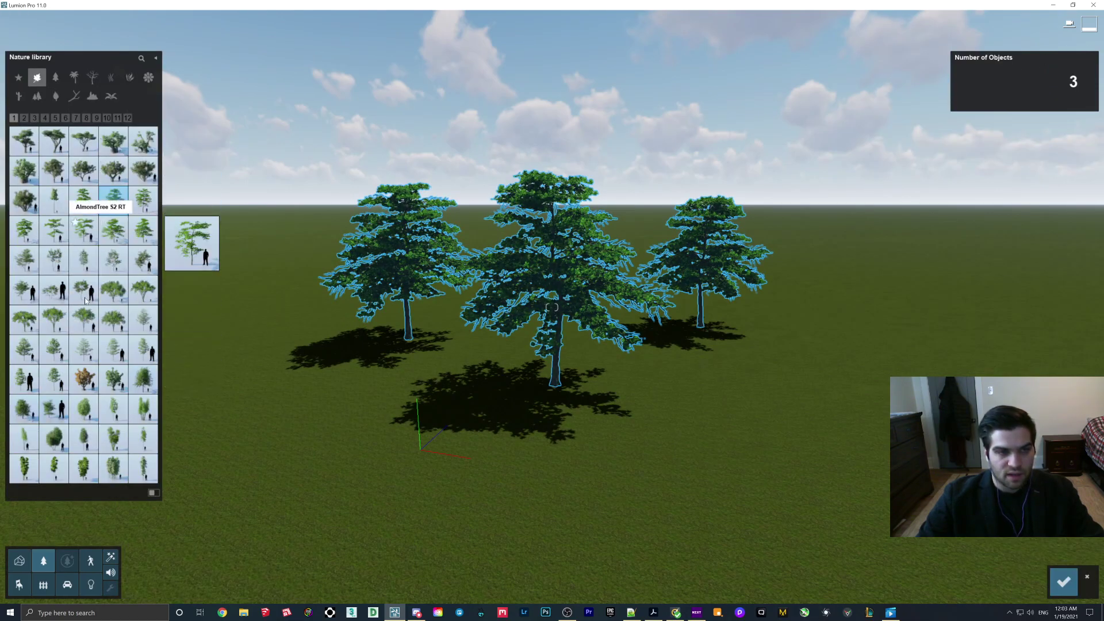
left_click(119, 296)
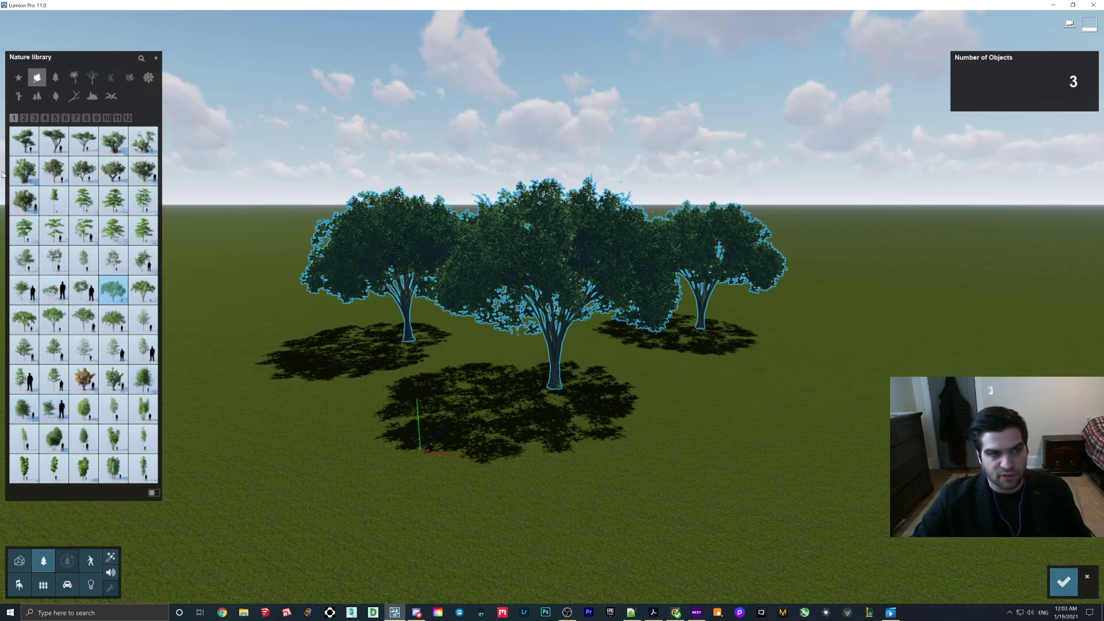
left_click(24, 141)
left_click(1064, 582)
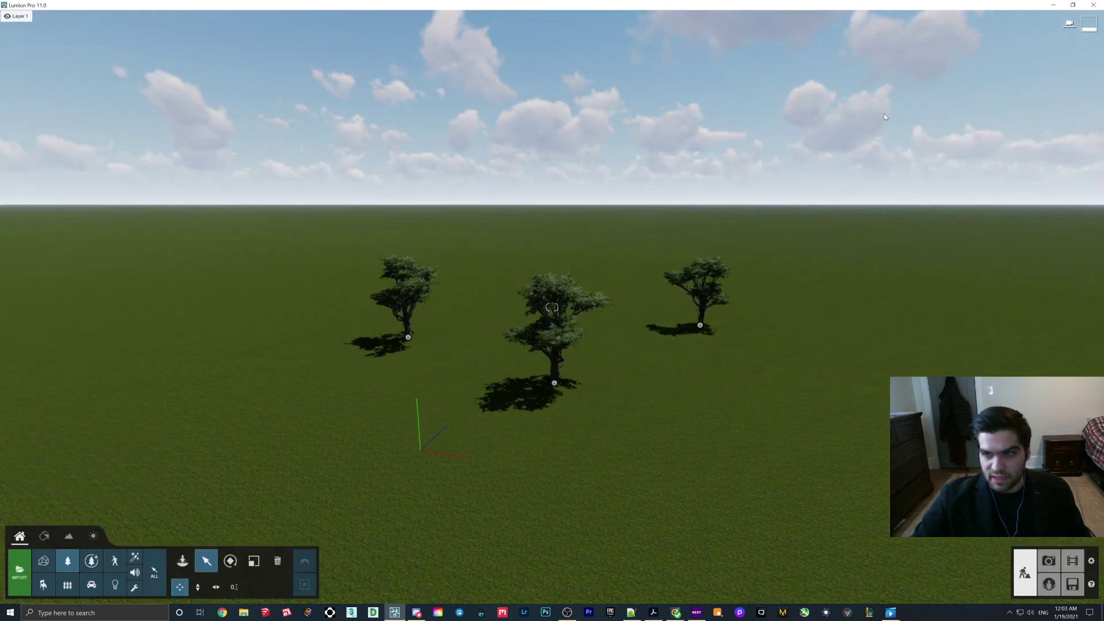
Select the middle acacia and focus the view on it.
left_click(536, 394)
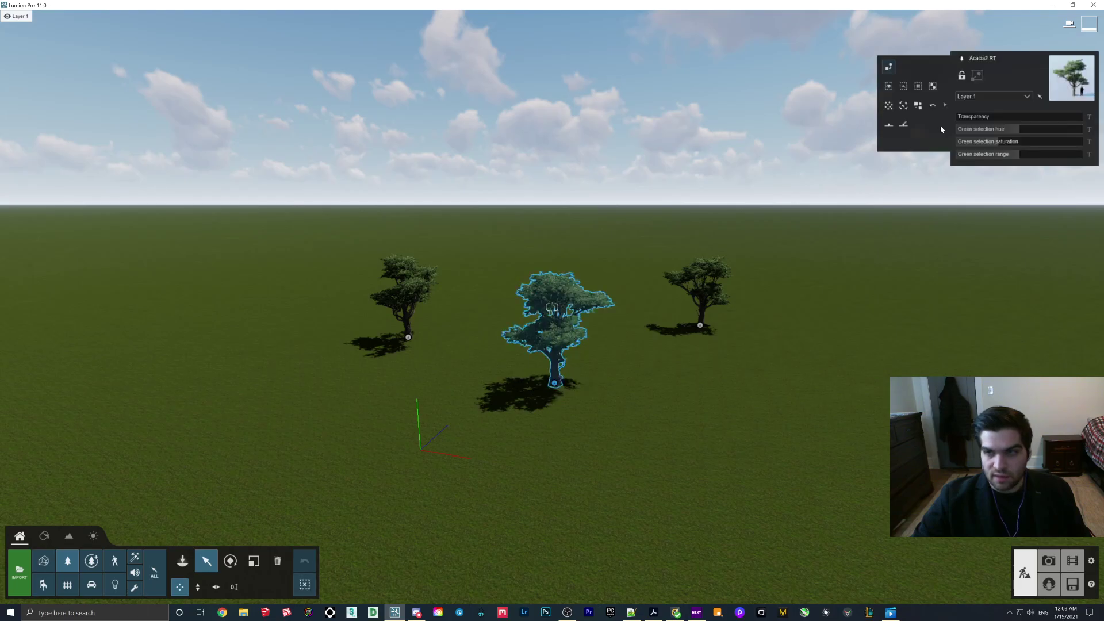
left_click(888, 86)
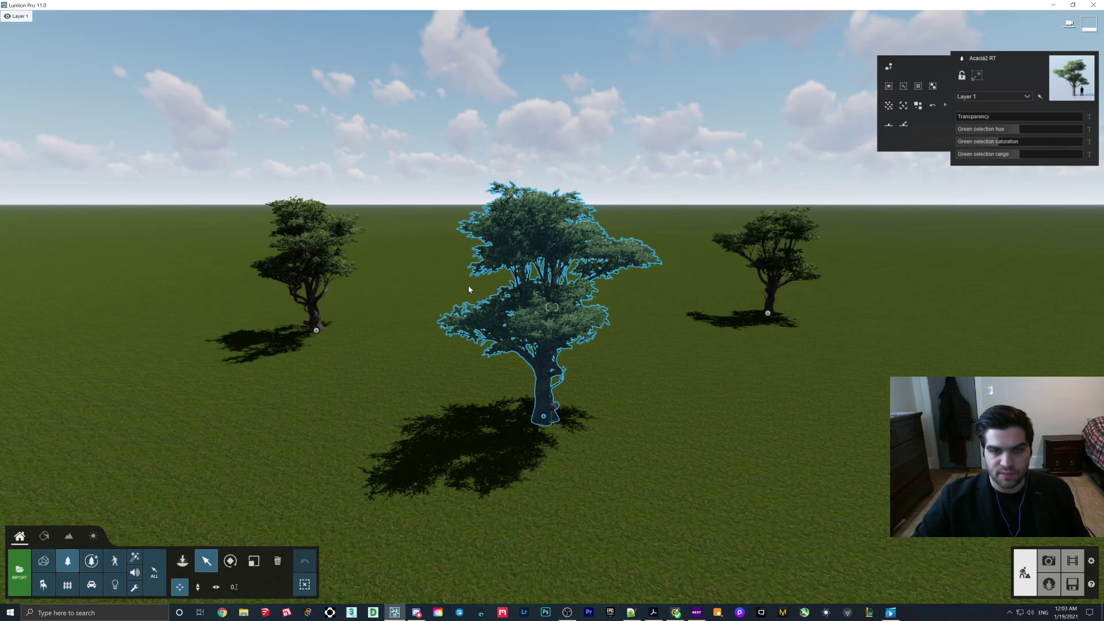
scroll(552, 386, "down", 5)
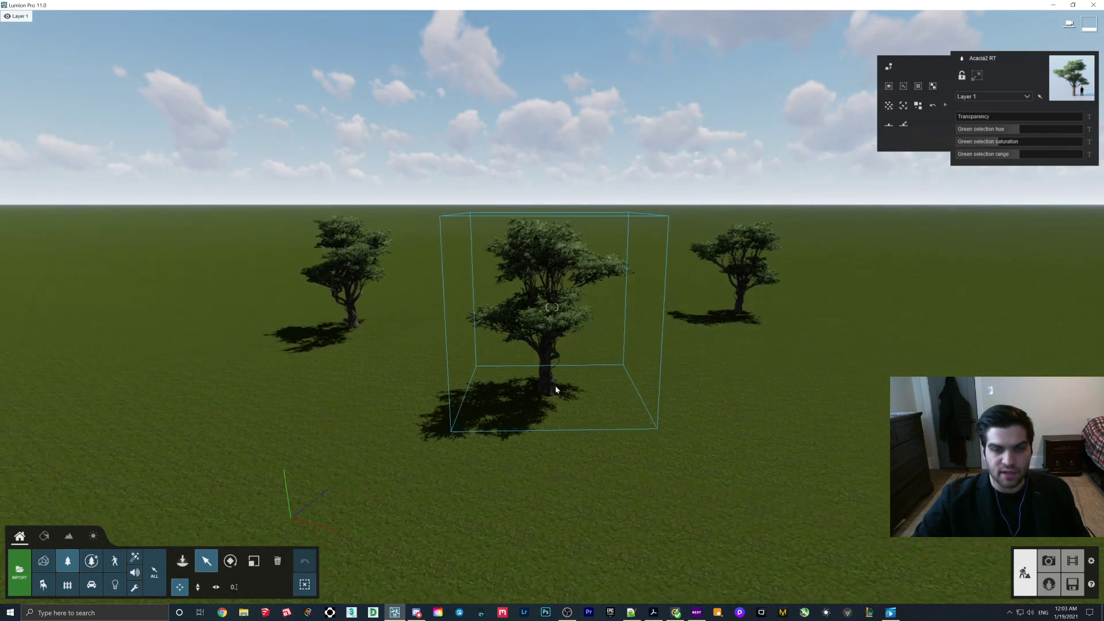
scroll(561, 377, "down", 5)
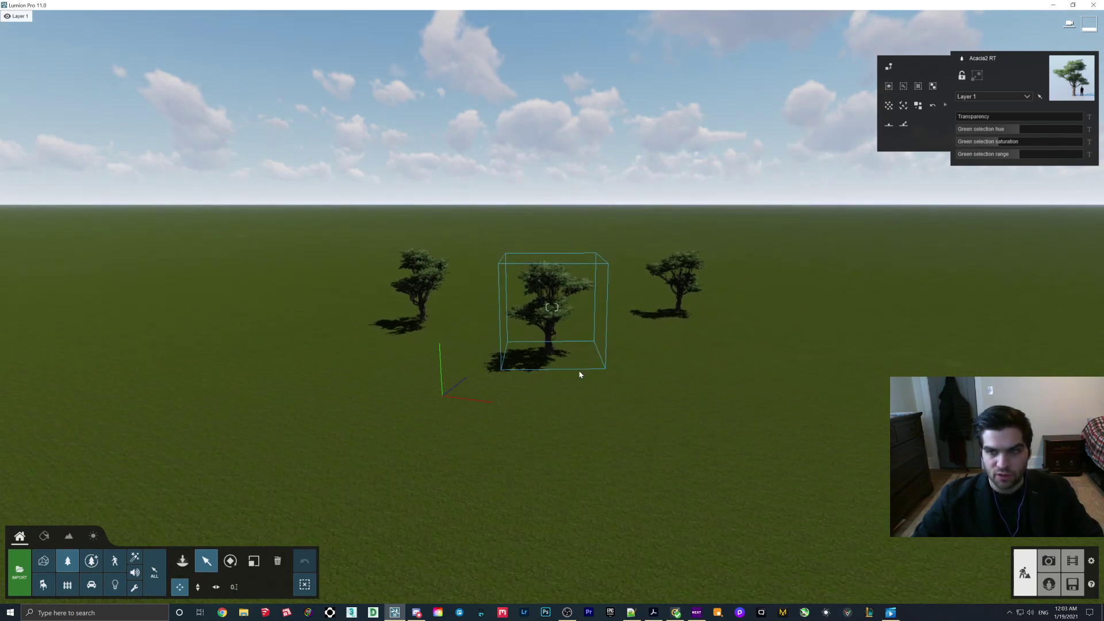
Select all three acacias together and focus the view on the whole group.
left_click_drag(391, 234, 699, 368, "ctrl")
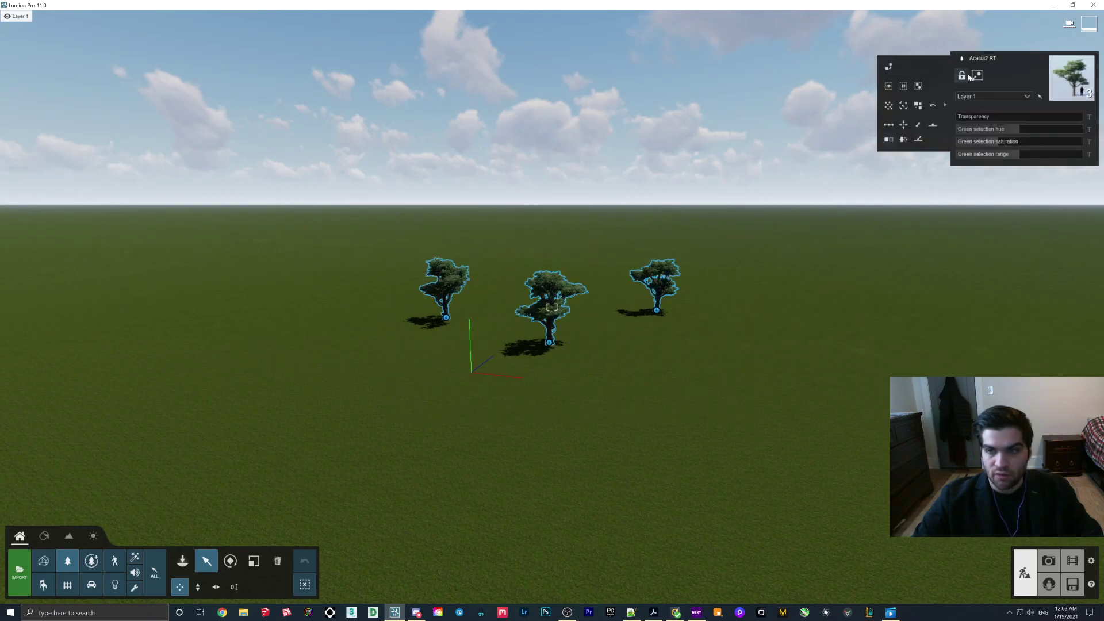
left_click(889, 86)
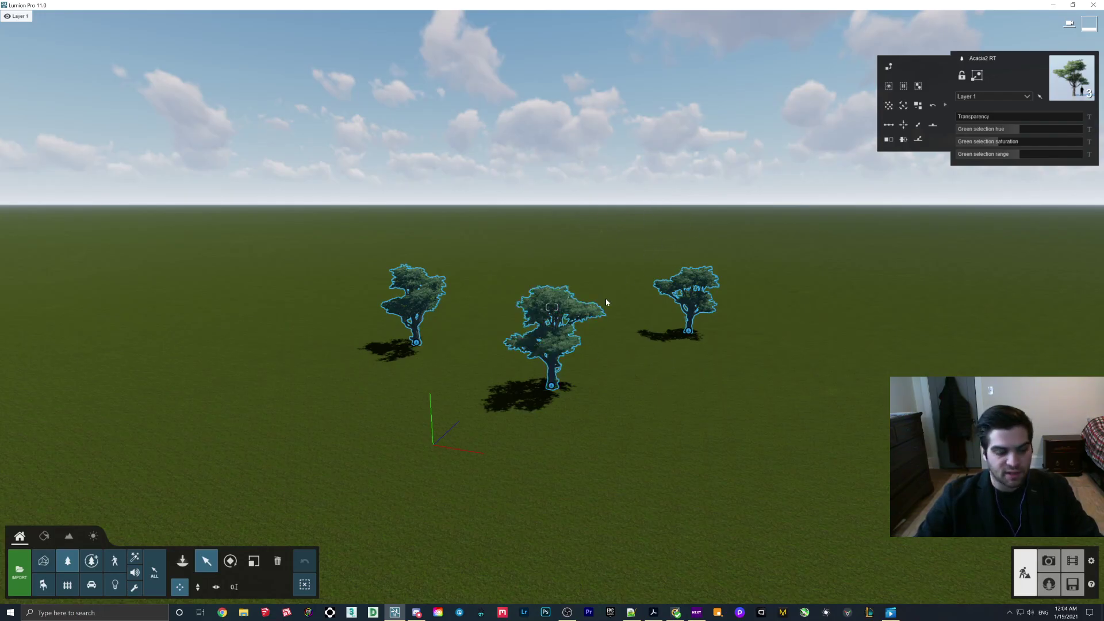
scroll(604, 303, "up", 5)
scroll(605, 302, "down", 5)
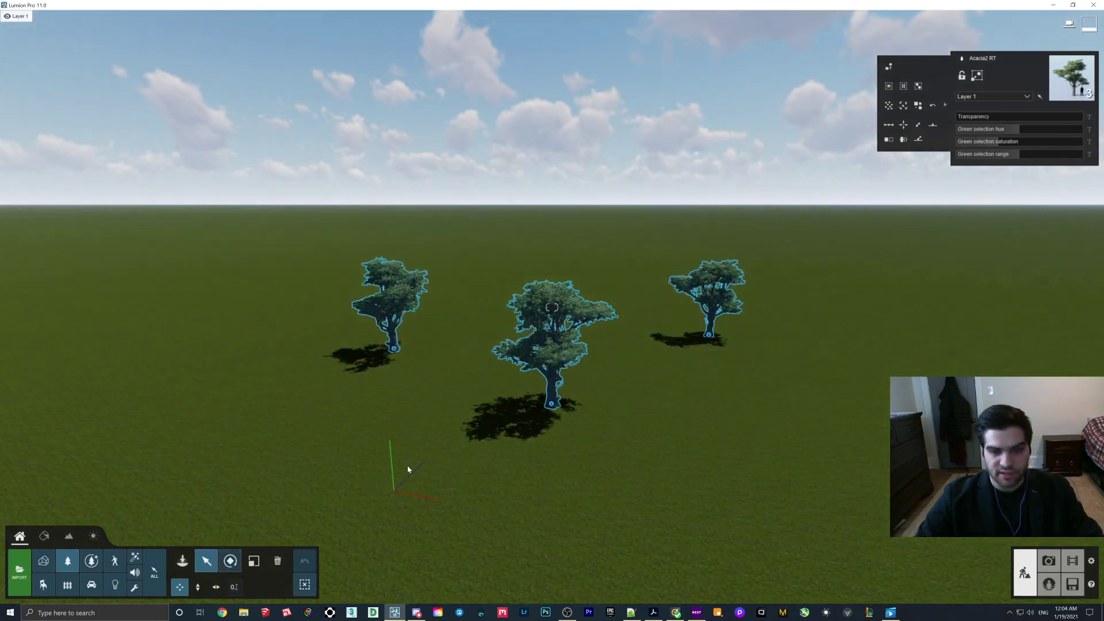
Clear the selection, select only the middle acacia and pick its model as the library object for placement.
left_click(305, 585)
left_click(548, 405)
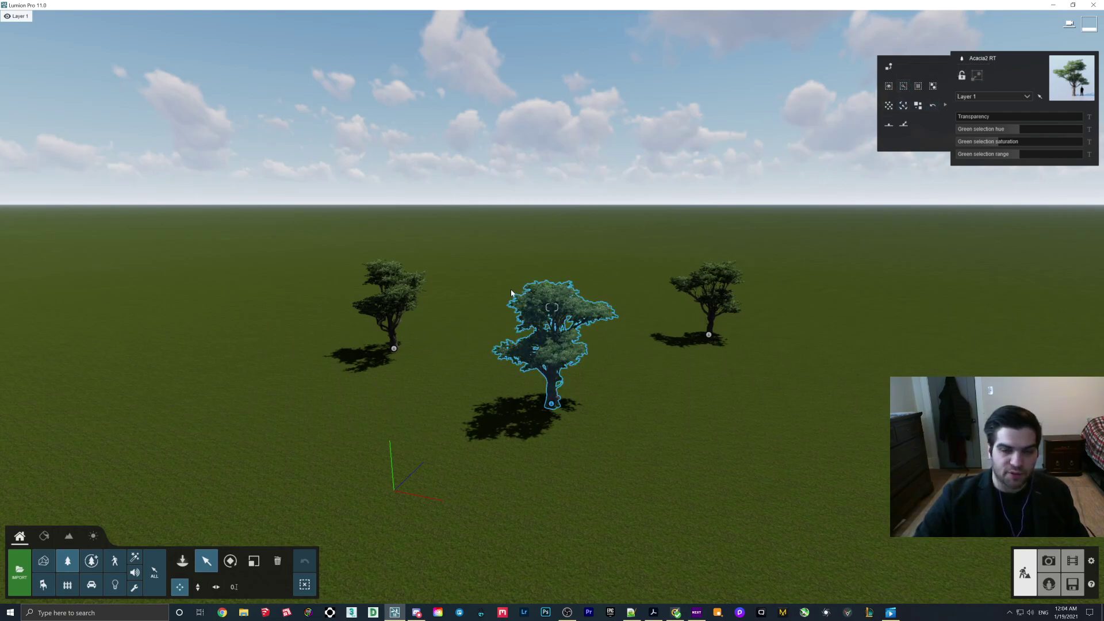
left_click(905, 86)
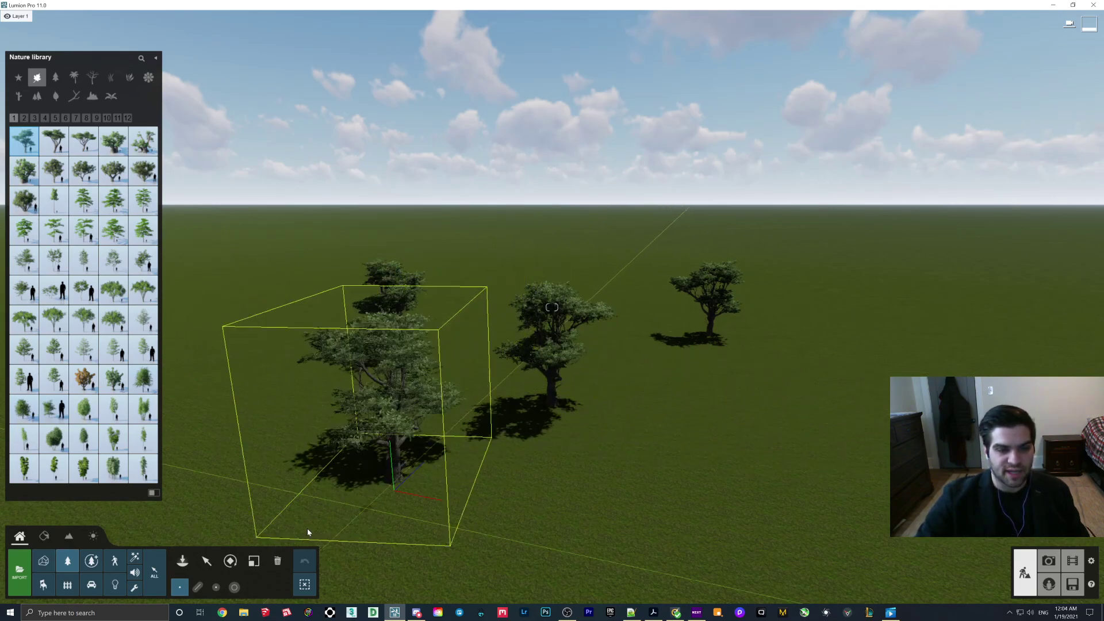
Return to selecting objects and select all acacias identical to the middle one.
left_click(207, 561)
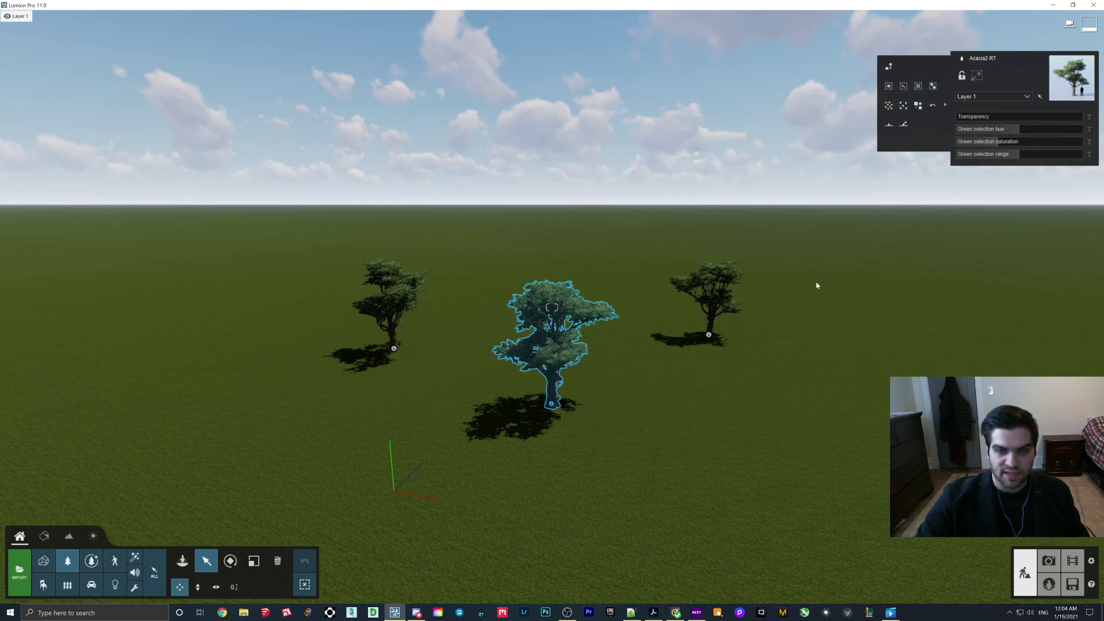
left_click(888, 85)
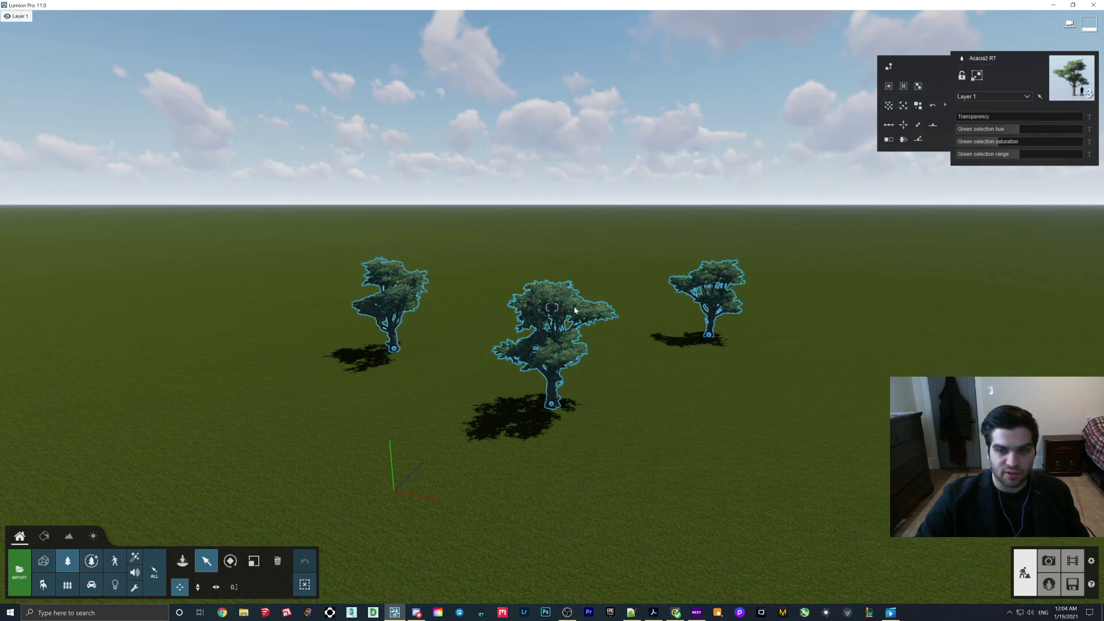
Place two AfricanOlive RT trees behind the three acacias.
left_click(183, 560)
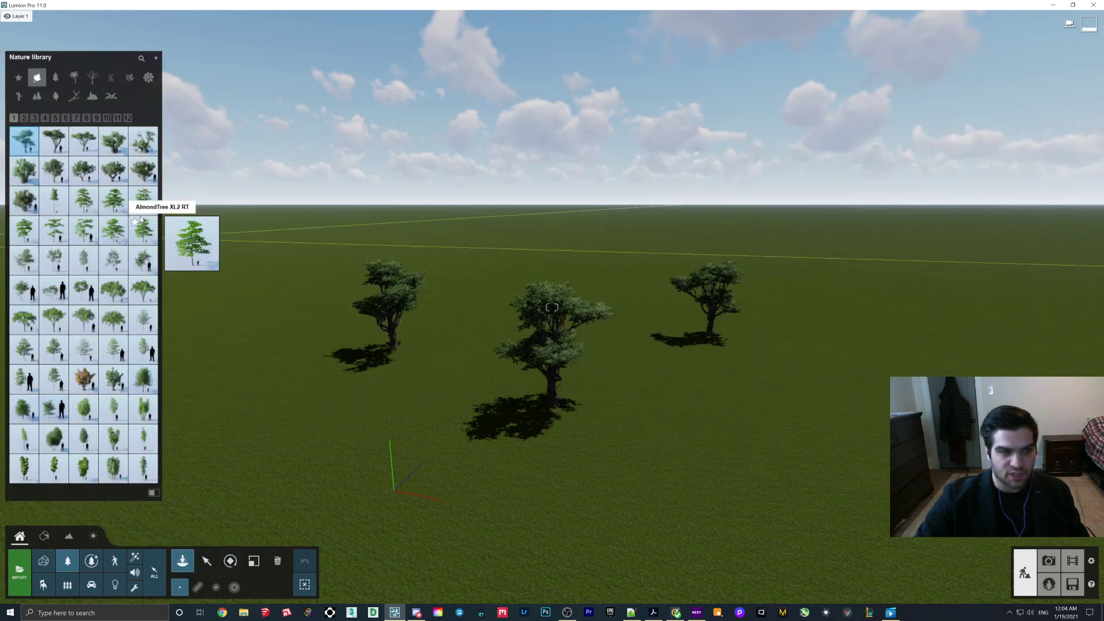
left_click(114, 171)
left_click(498, 299)
left_click(633, 298)
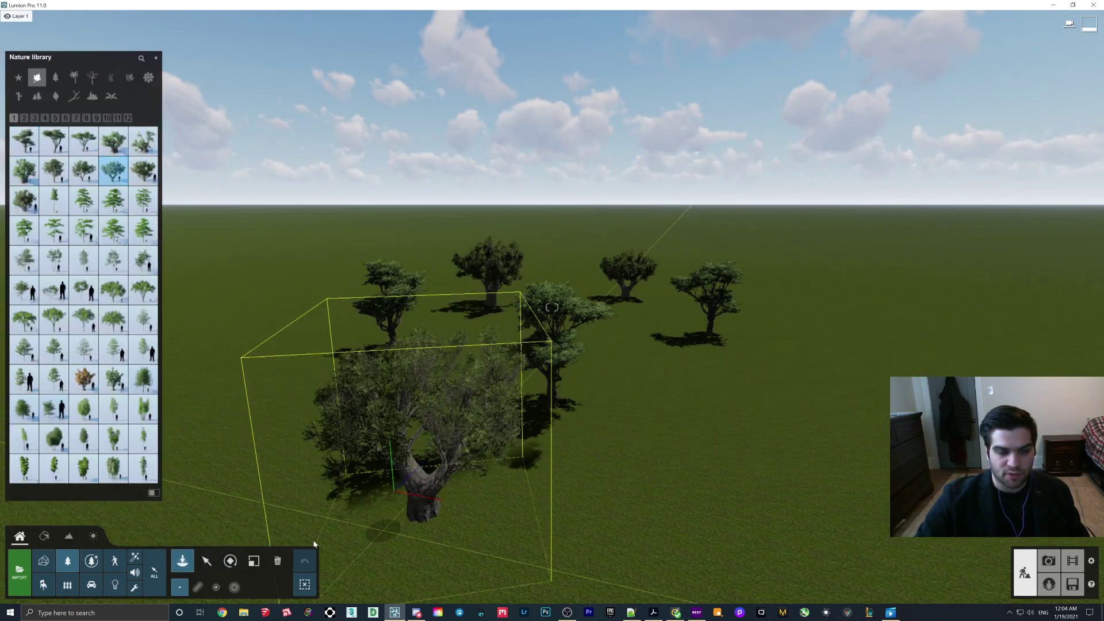
left_click(209, 568)
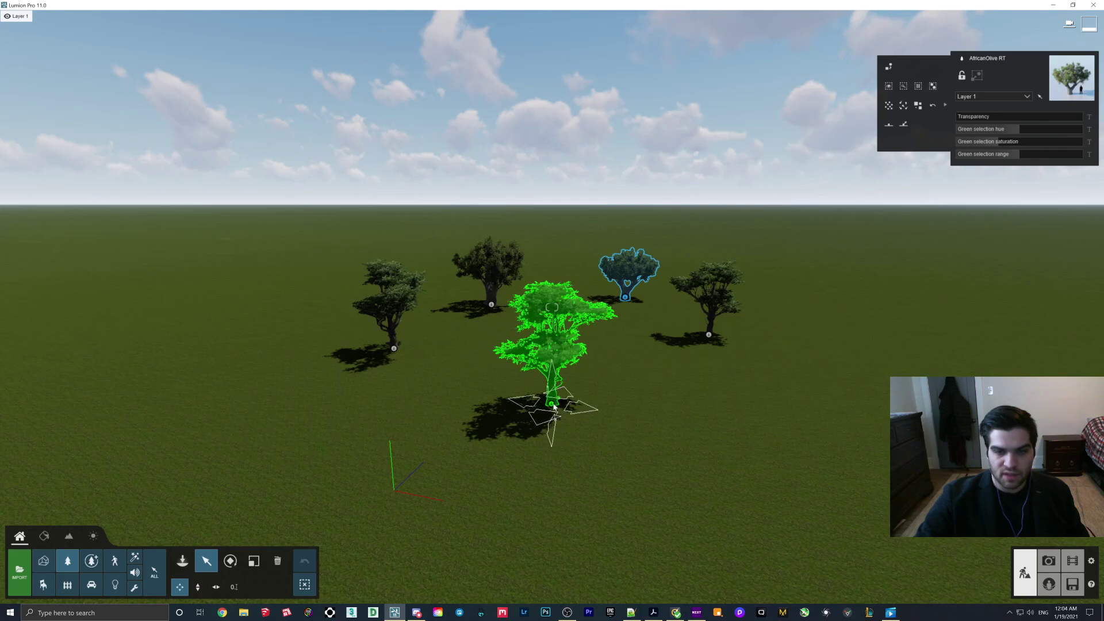
Select all objects identical to the middle acacia, and do the same starting from one of the African olives.
left_click(552, 404)
left_click(919, 87)
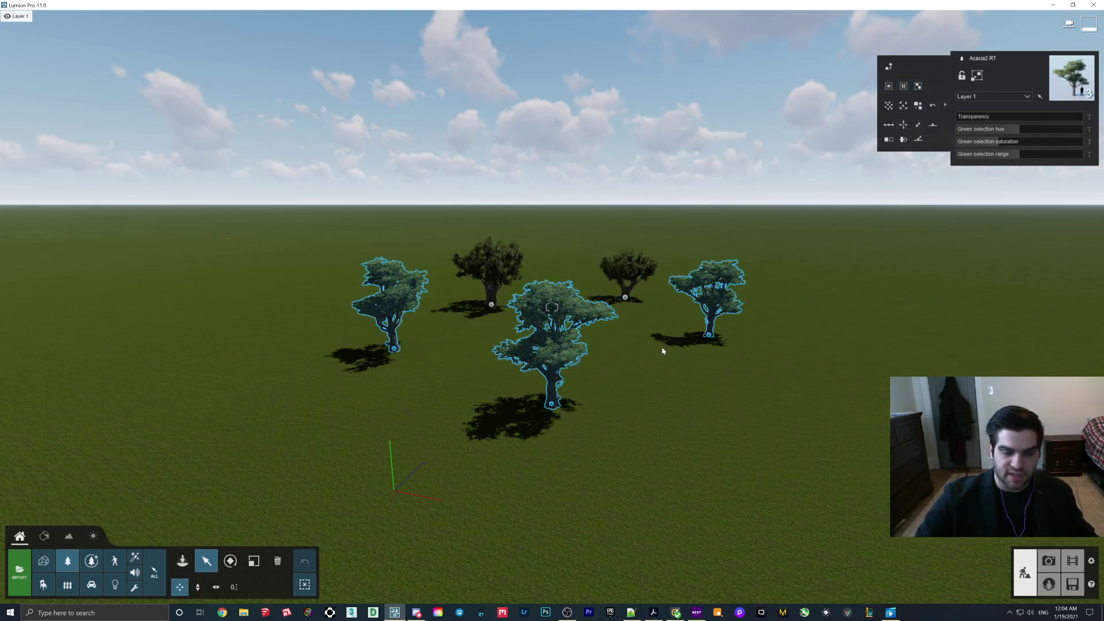
left_click(621, 297)
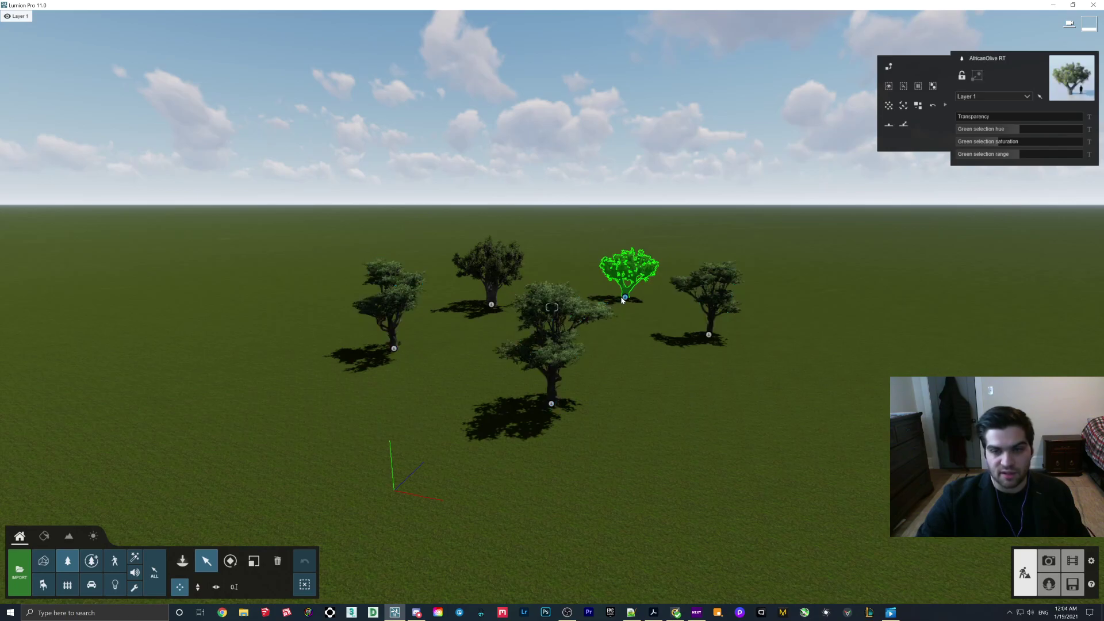
left_click(918, 86)
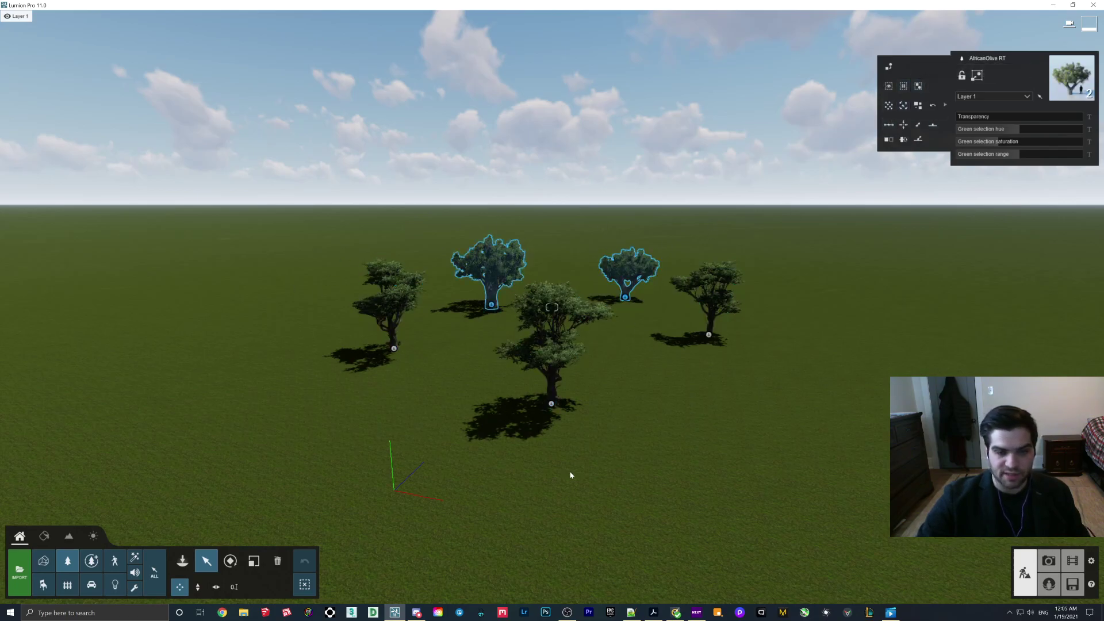
Place the Rocks MiddleStones 002 formation from the Nature library's rocks on the grass beside the trees.
left_click(182, 560)
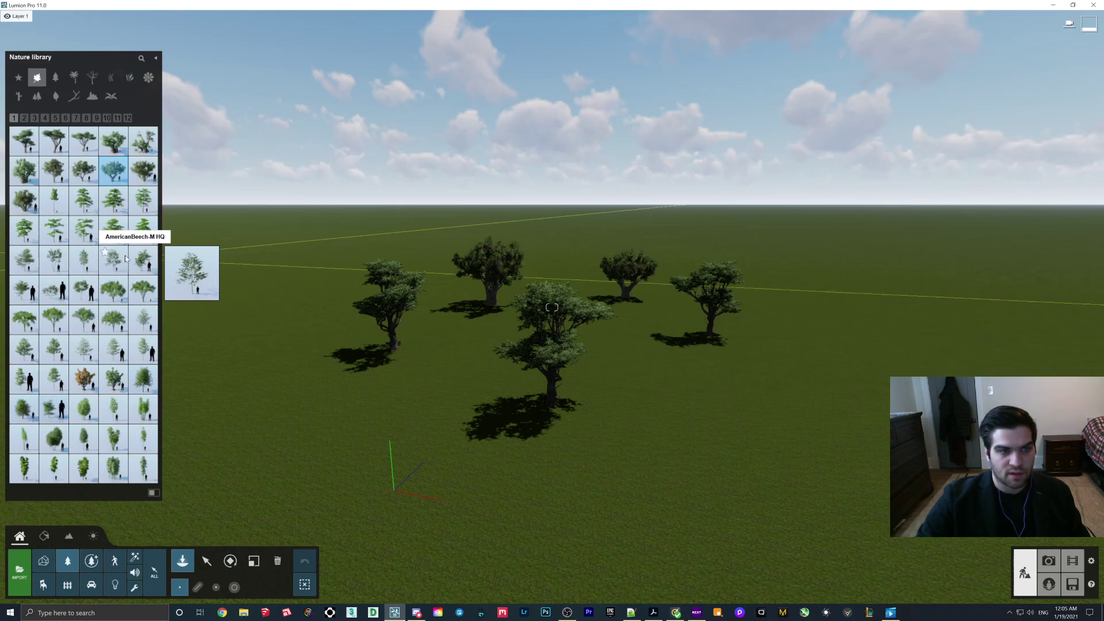
left_click(92, 96)
left_click(111, 174)
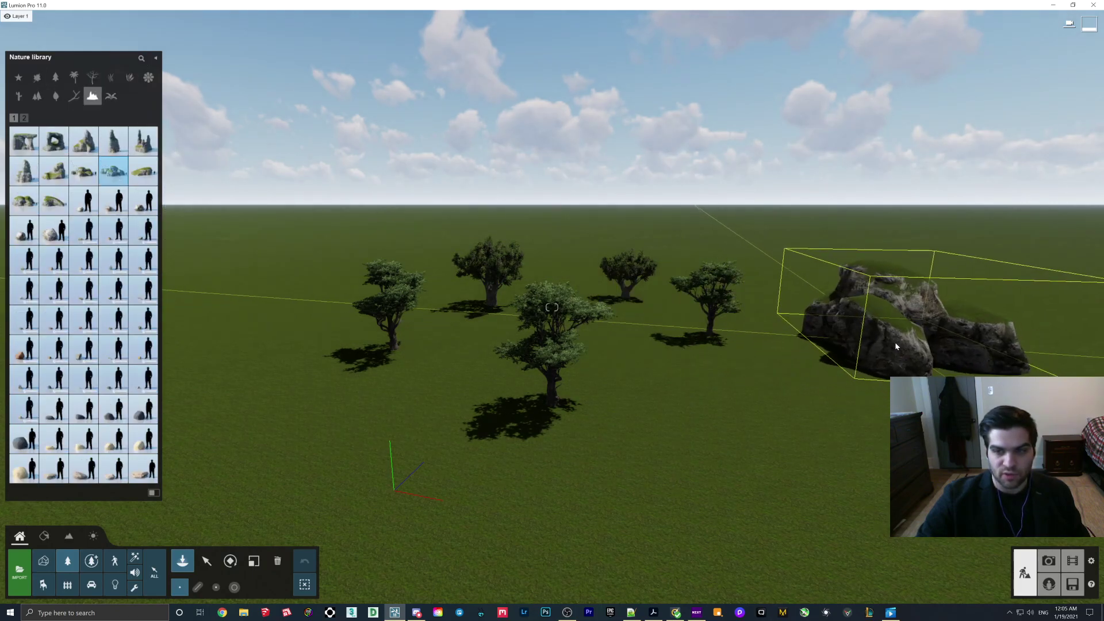
left_click(895, 341)
left_click(206, 561)
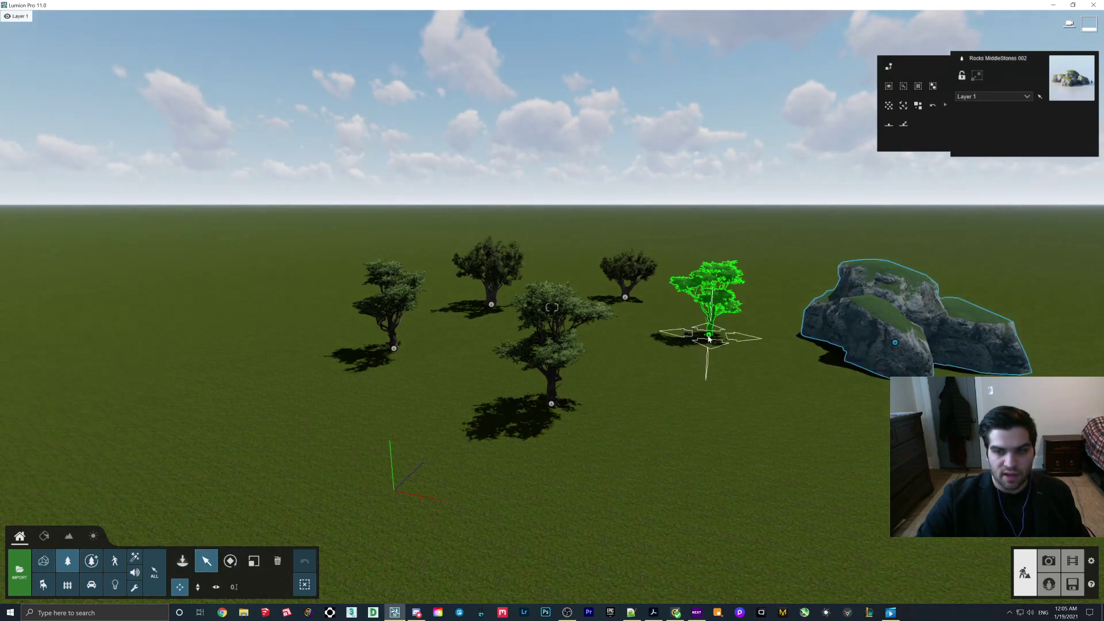
Select all identical acacias starting from the one nearest the rocks, and clear the selection.
left_click(711, 341)
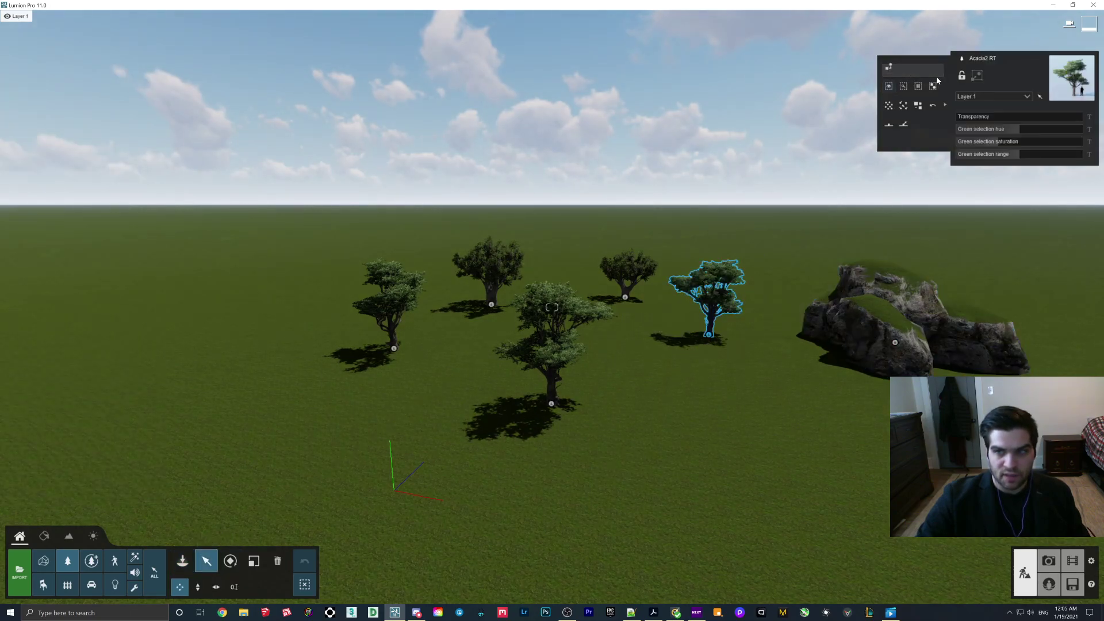
left_click(917, 86)
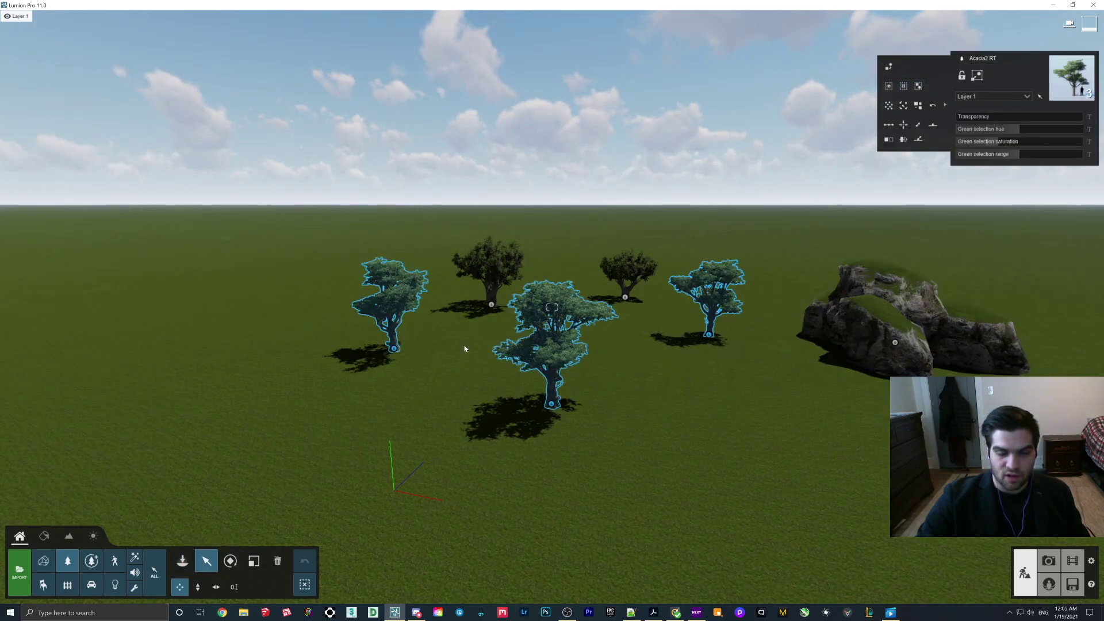
left_click(316, 584)
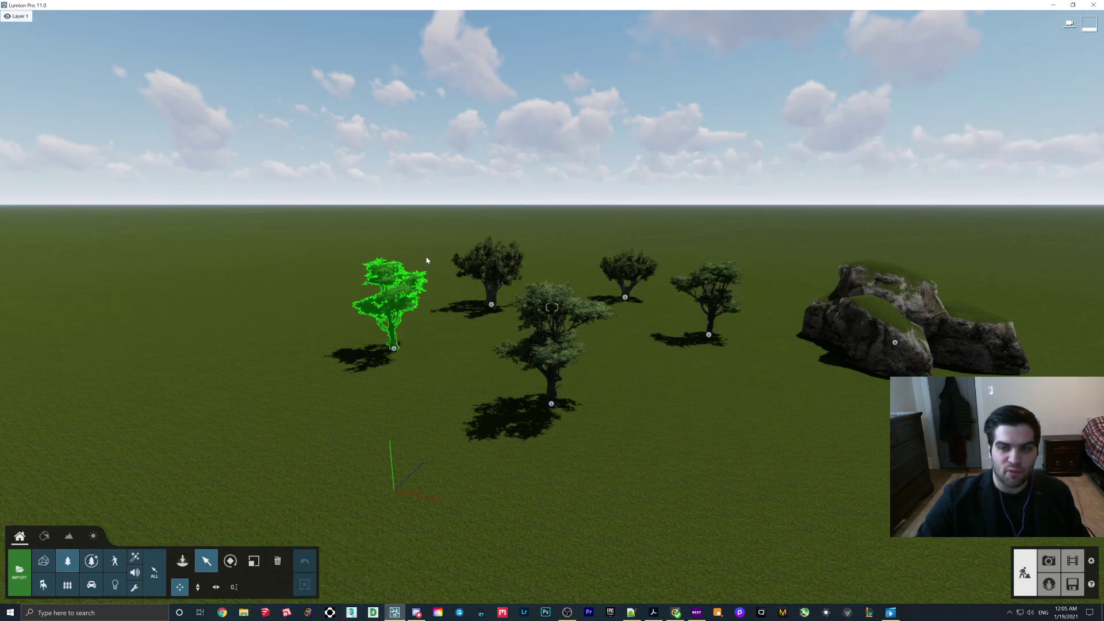
Select every tree in the scene with the same-category selection, starting from the acacia nearest the rocks.
left_click(710, 345)
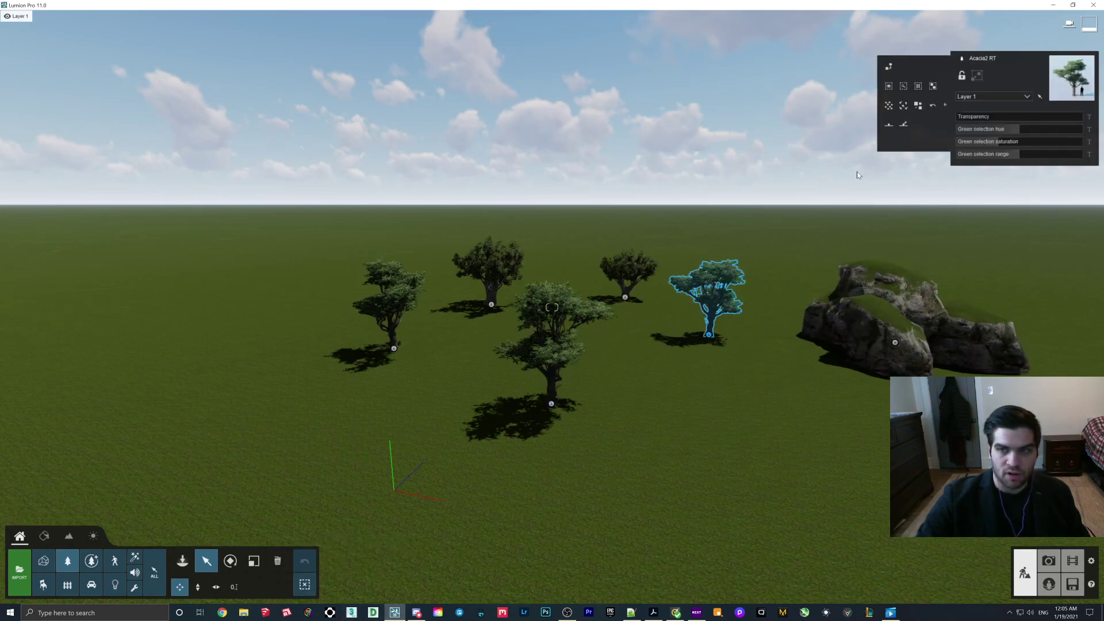
left_click(934, 86)
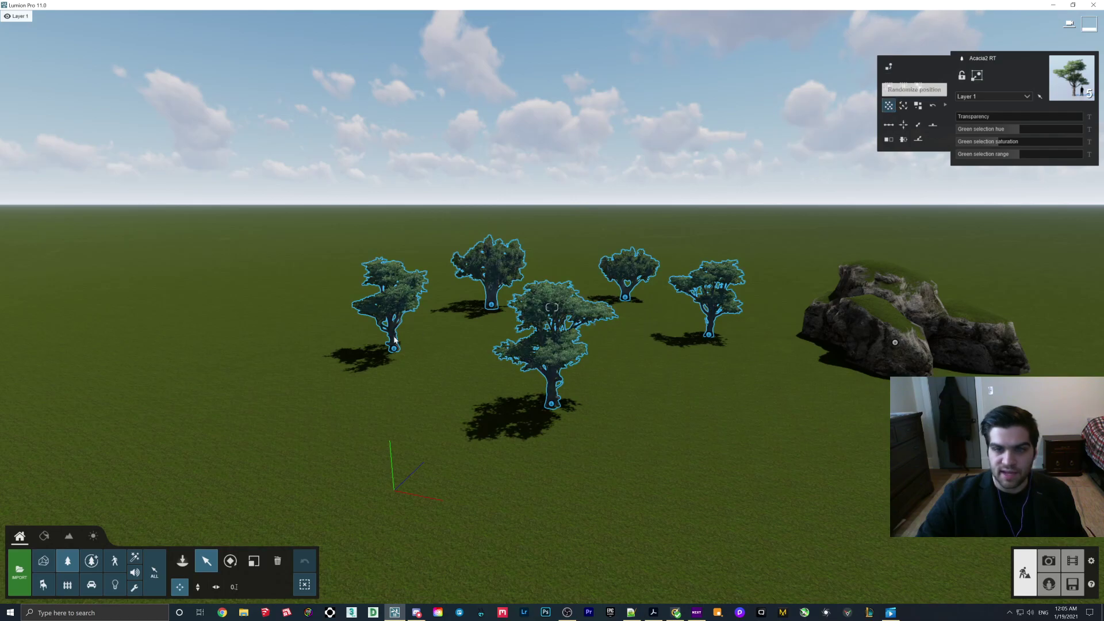
mouse_move(618, 317)
right_mouse_down()
mouse_move(619, 337)
mouse_move(633, 331)
right_mouse_up()
key("s")
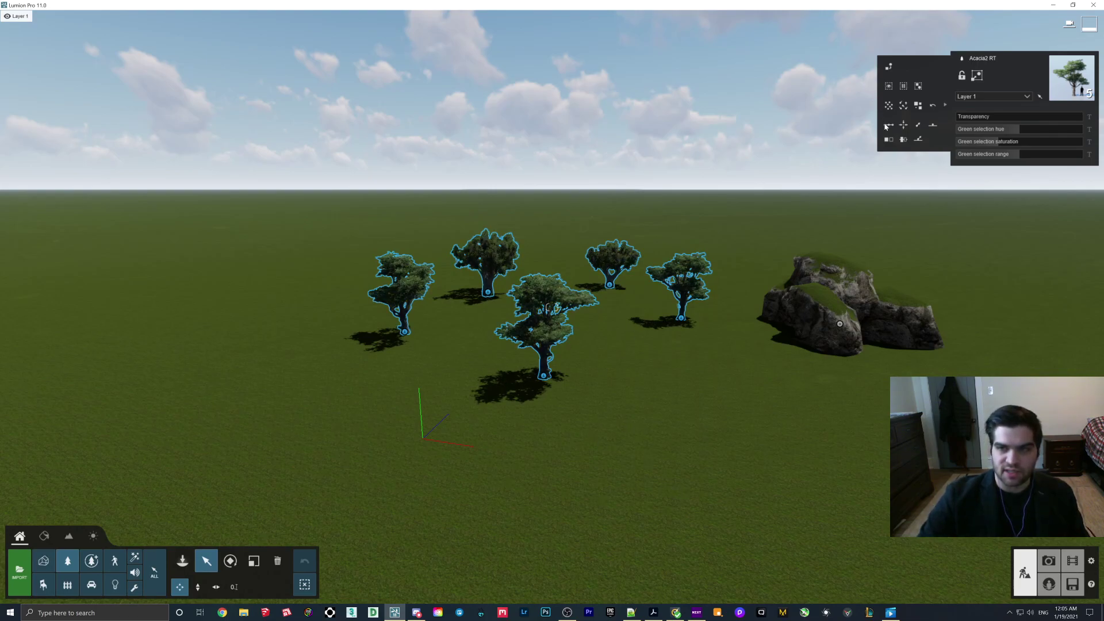
Randomize the positions of the five selected trees several times.
left_click(892, 109)
left_click(893, 110)
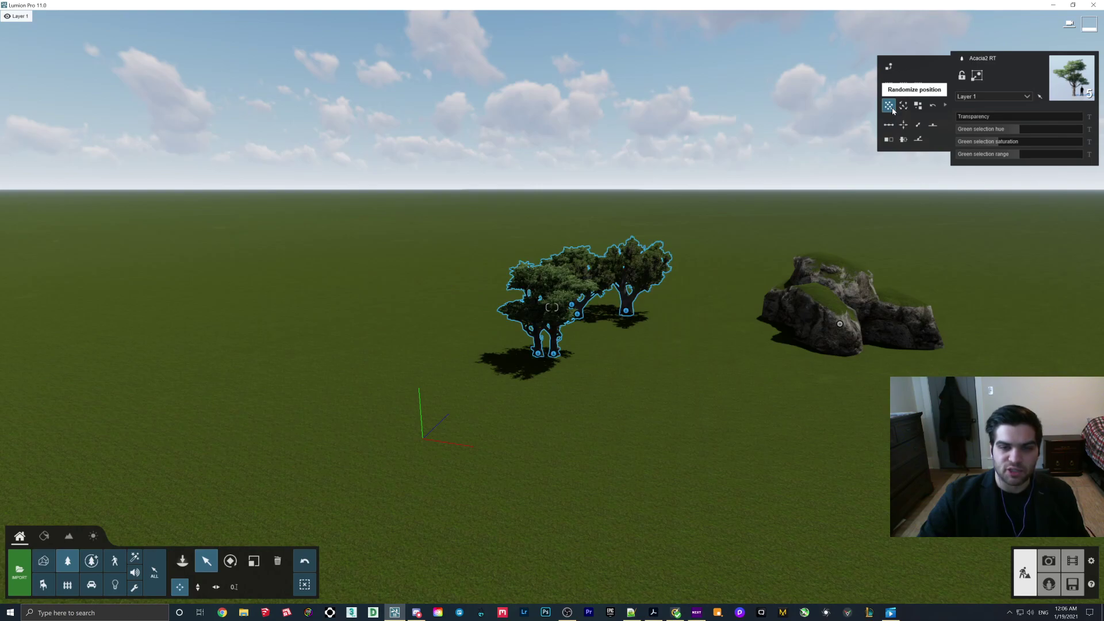
left_click(892, 109)
left_click(893, 109)
left_click(892, 110)
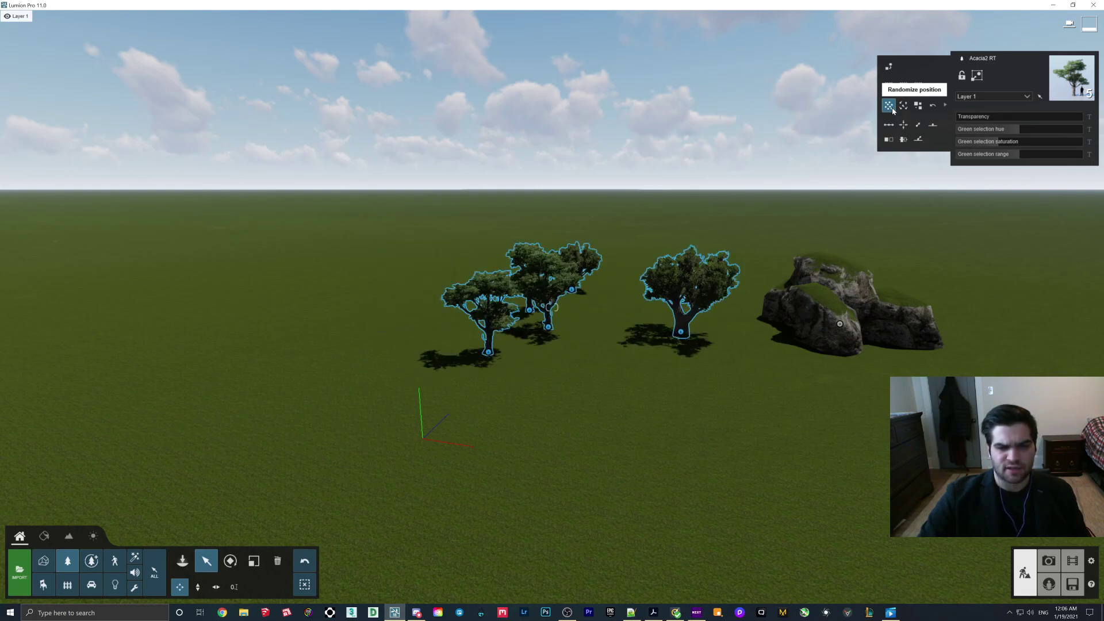
Undo the position randomizations so the five trees stand in their original arrangement.
left_click(309, 559)
left_click(310, 560)
left_click(308, 561)
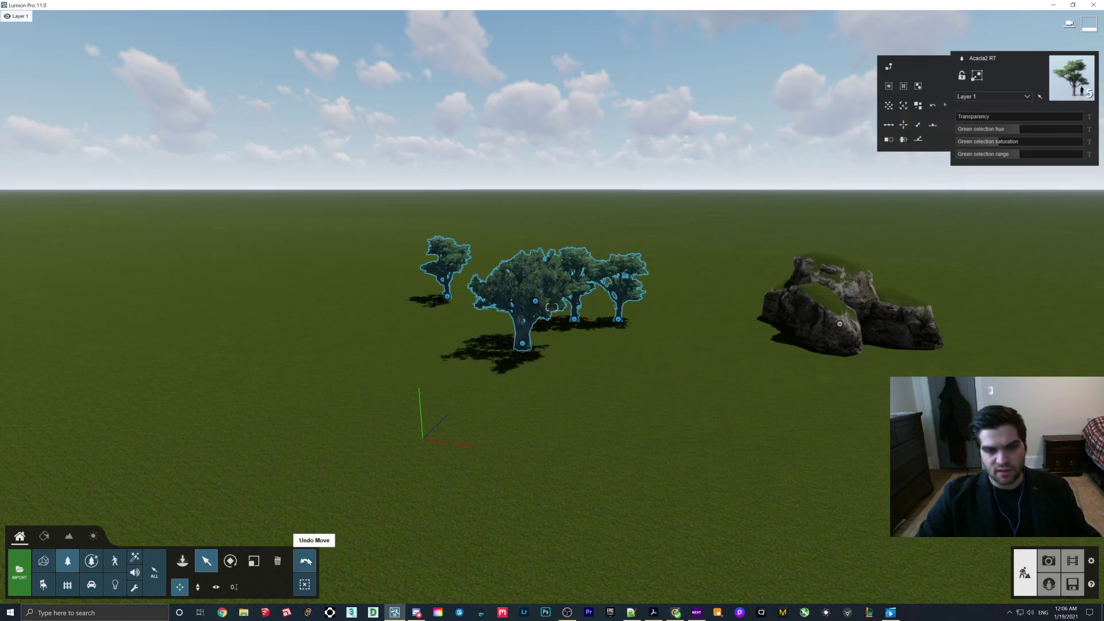
left_click(309, 561)
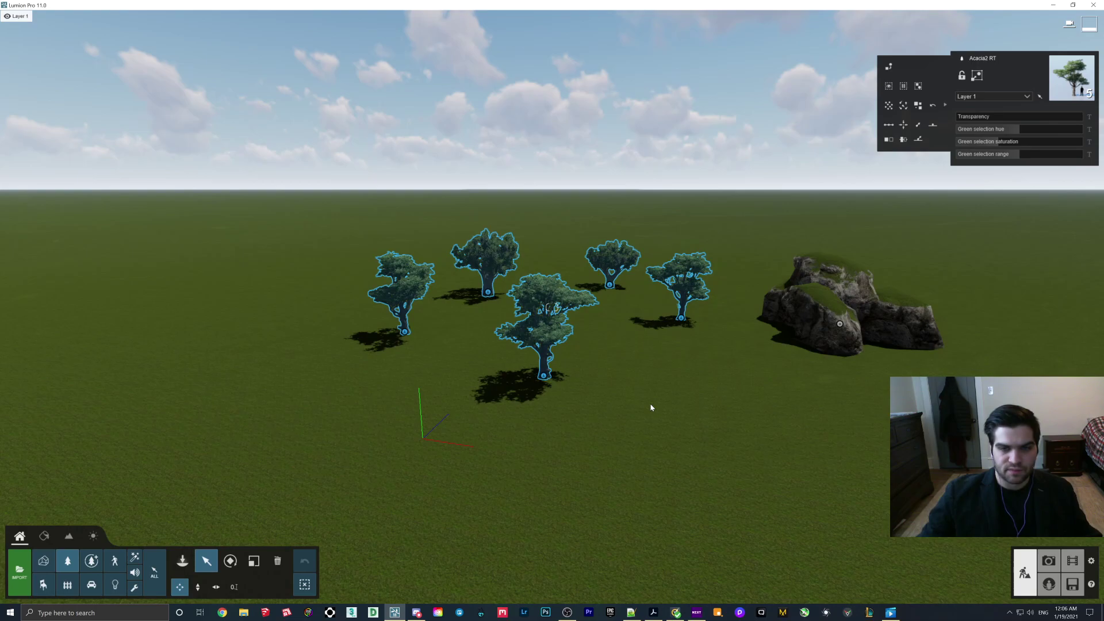
Randomize the positions of the selected trees repeatedly once more, trying out different arrangements.
left_click(889, 106)
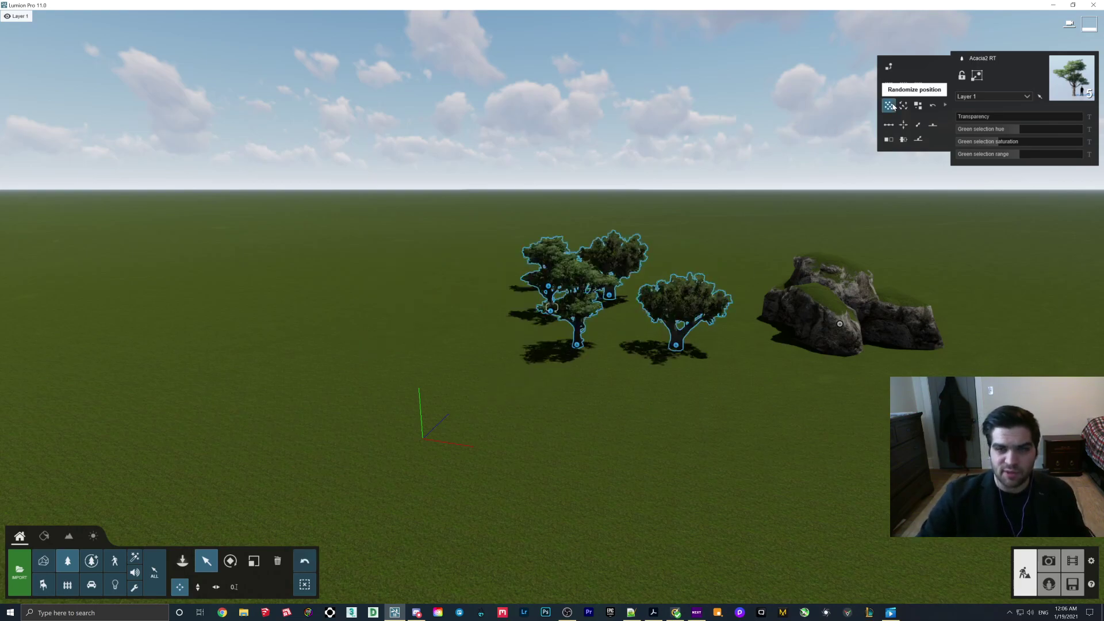
left_click(891, 106)
left_click(891, 106)
left_click(891, 106)
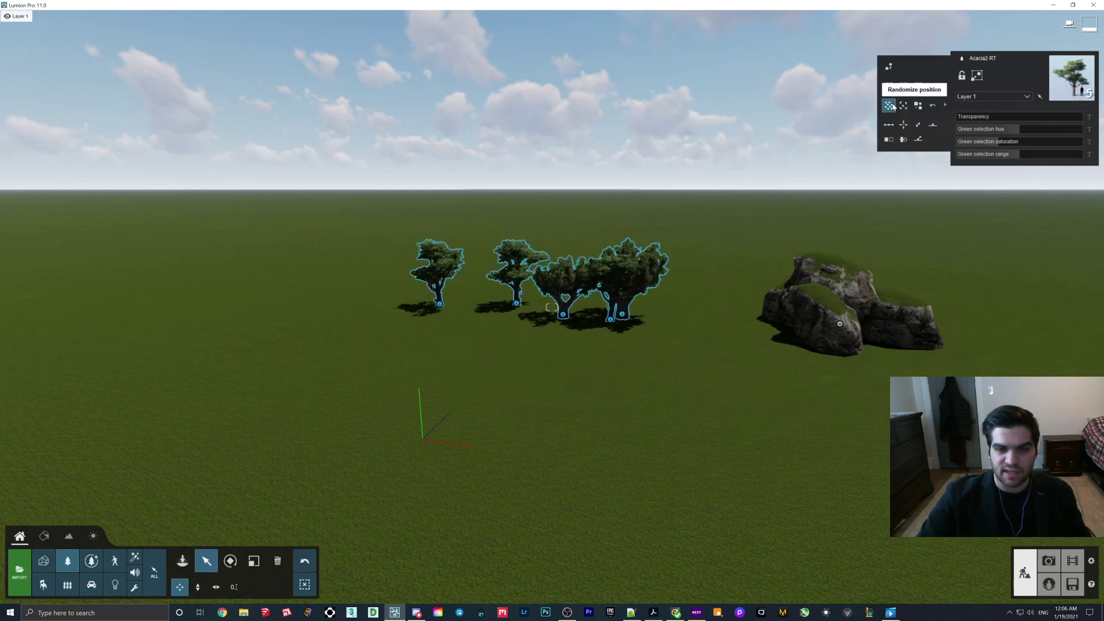
left_click(892, 105)
left_click(891, 106)
left_click(892, 106)
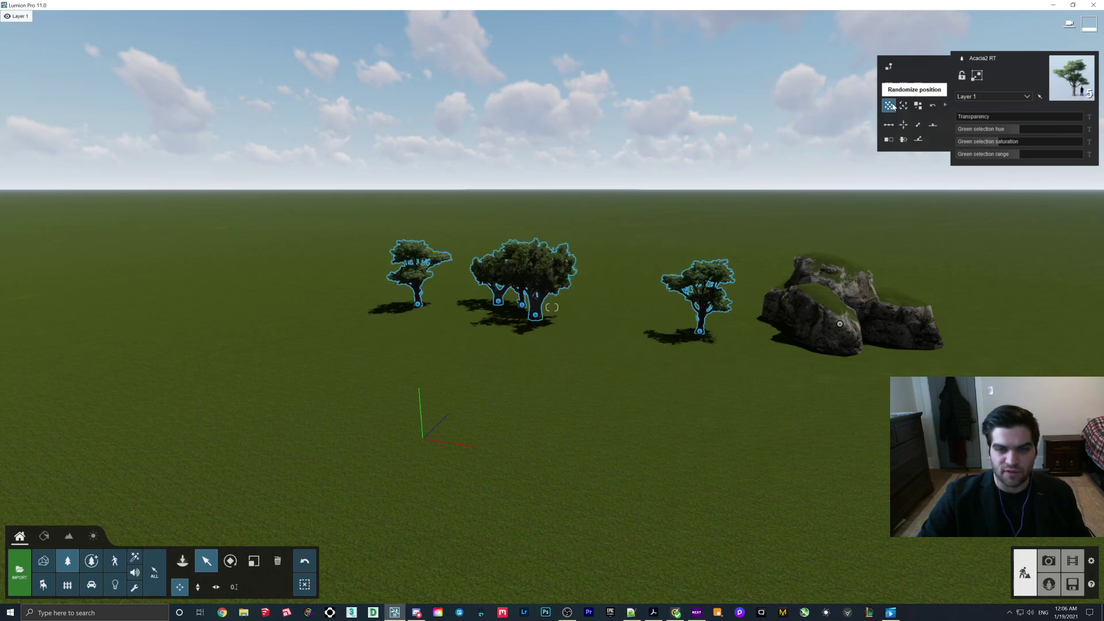
left_click(892, 106)
left_click(892, 106)
left_click(892, 105)
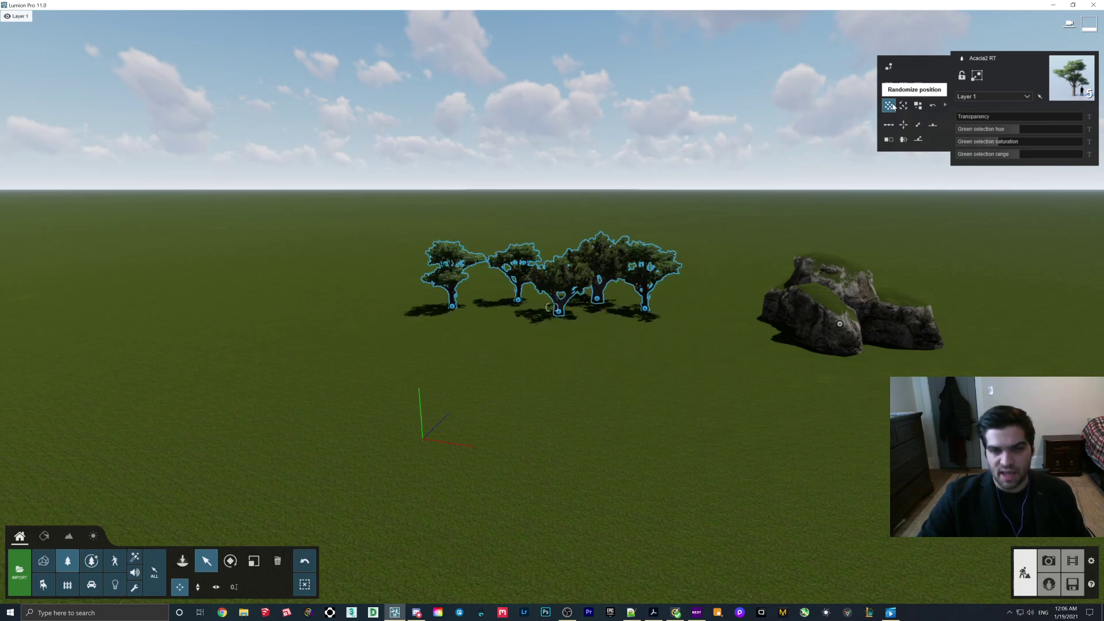
left_click(892, 106)
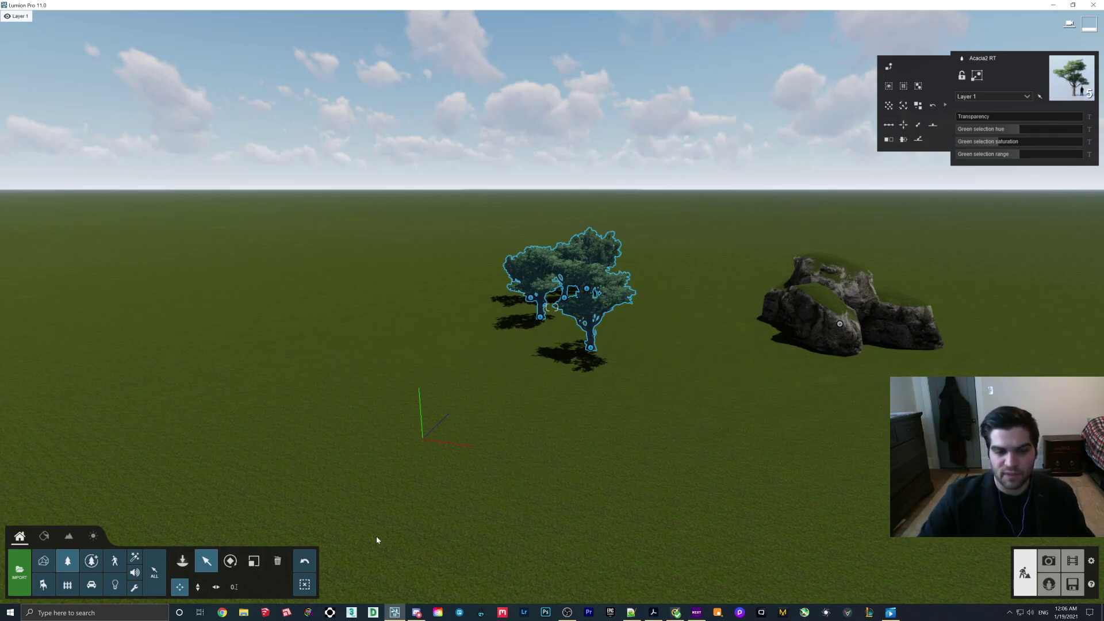
Undo the second series of position randomizations, back to the original tree layout.
left_click(306, 562)
left_click(307, 564)
left_click(307, 564)
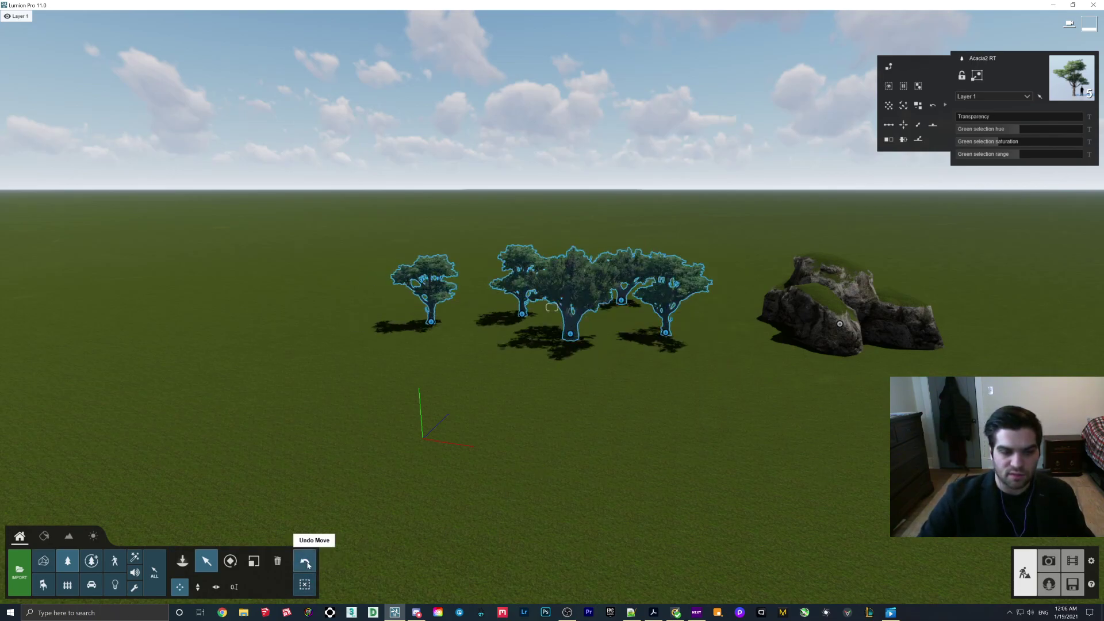
left_click(308, 565)
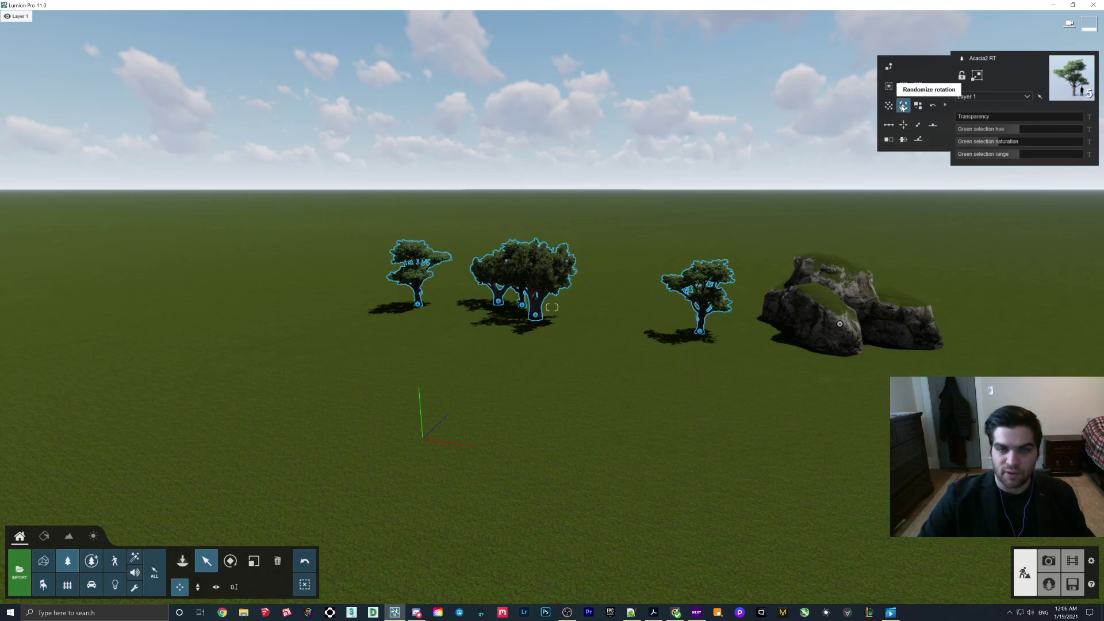
left_click(305, 564)
left_click(304, 563)
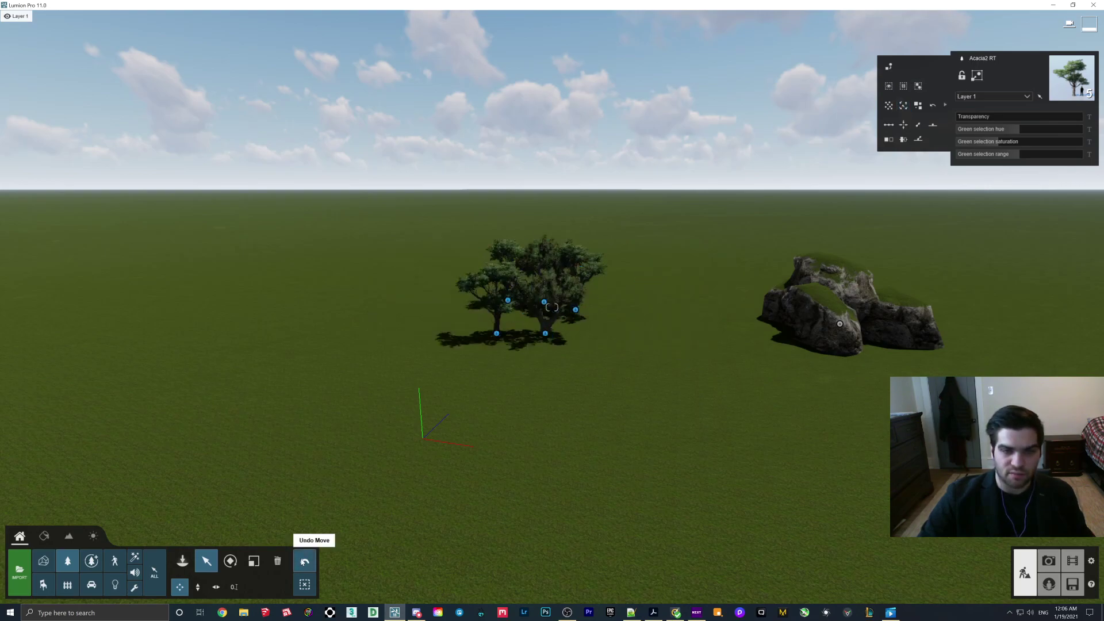
left_click(305, 562)
left_click(304, 562)
left_click(305, 562)
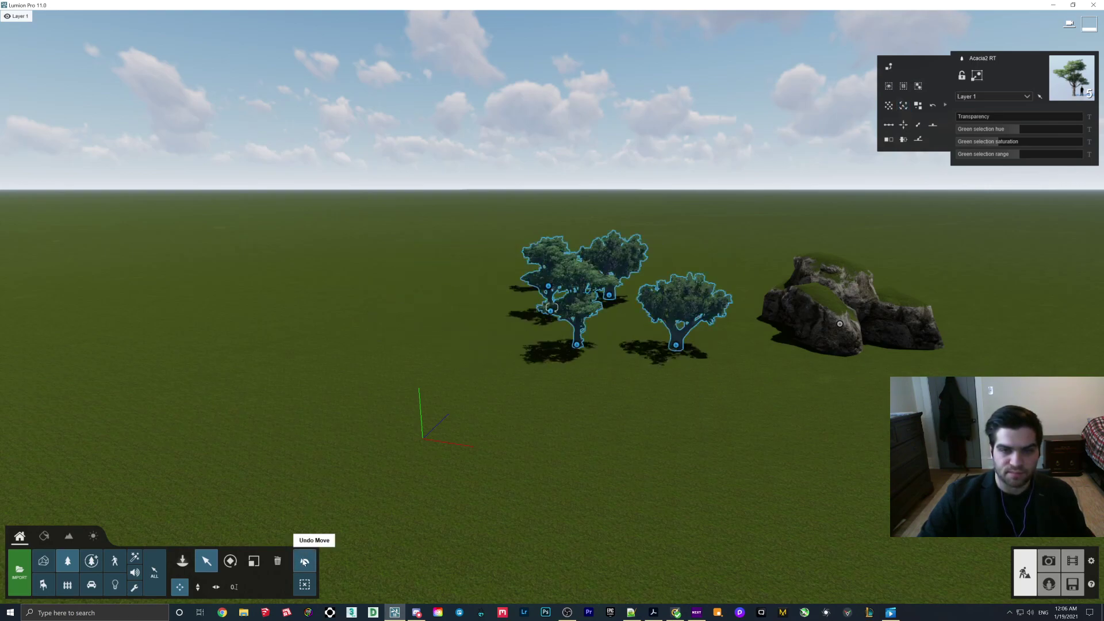
left_click(304, 563)
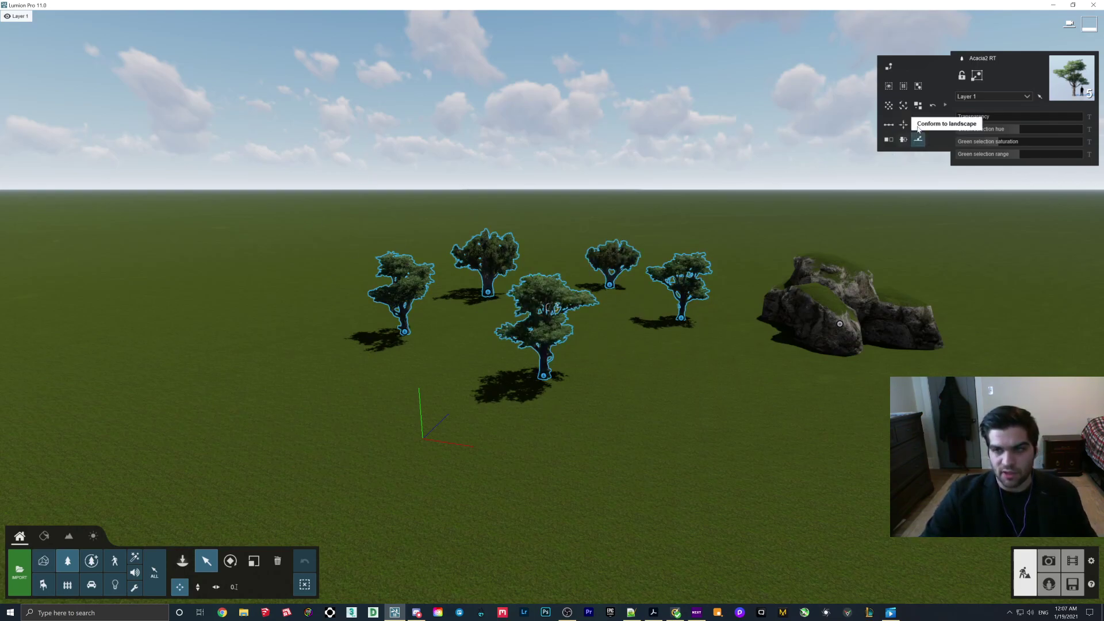
Randomize the rotation of the selected trees, and randomize their sizes, trying 10% variation and finishing with a much larger variation.
left_click(903, 105)
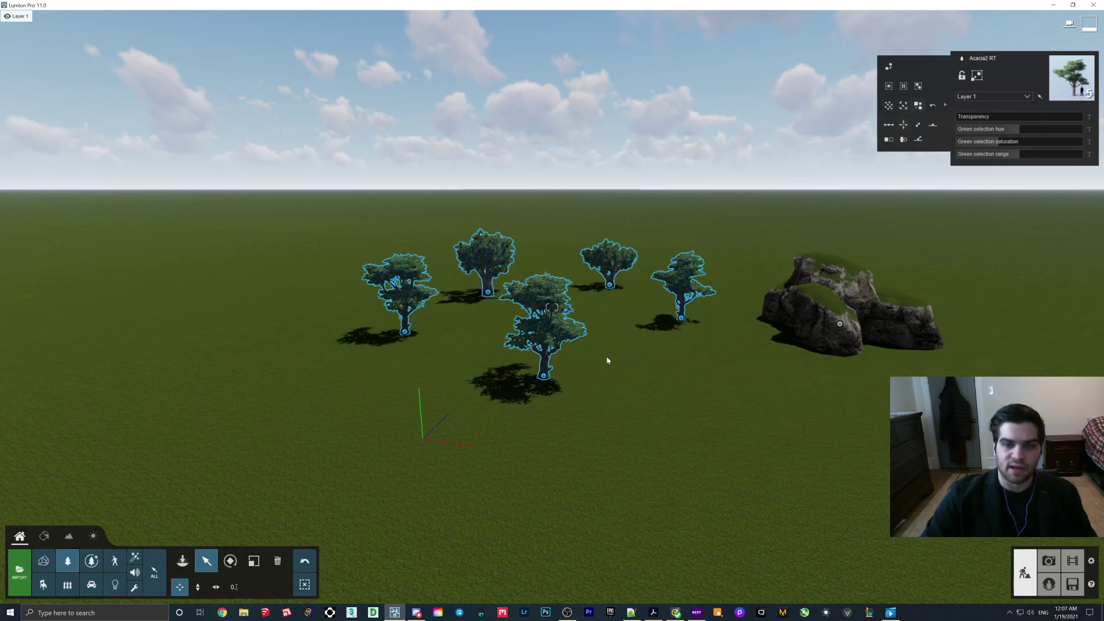
right_click_drag(608, 360, 618, 360)
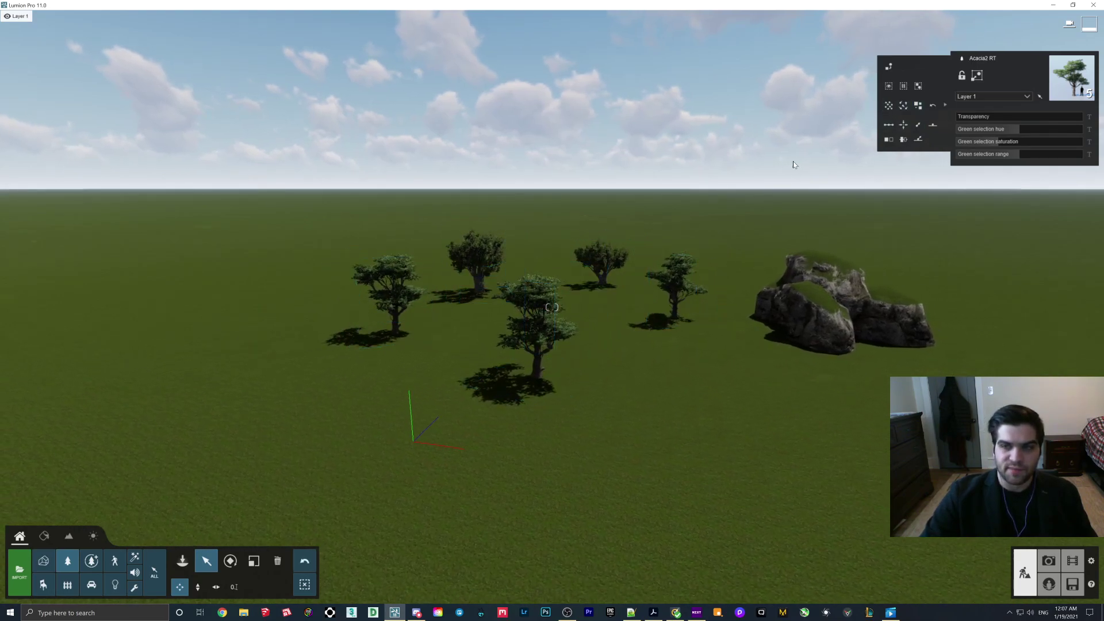
left_click(918, 106)
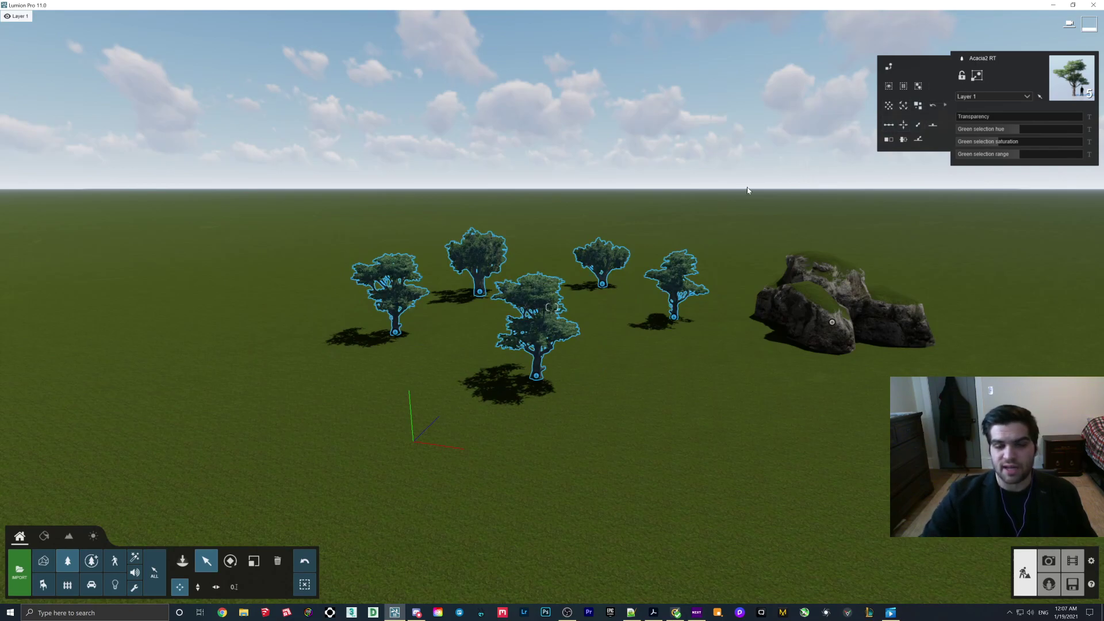
left_click(917, 106)
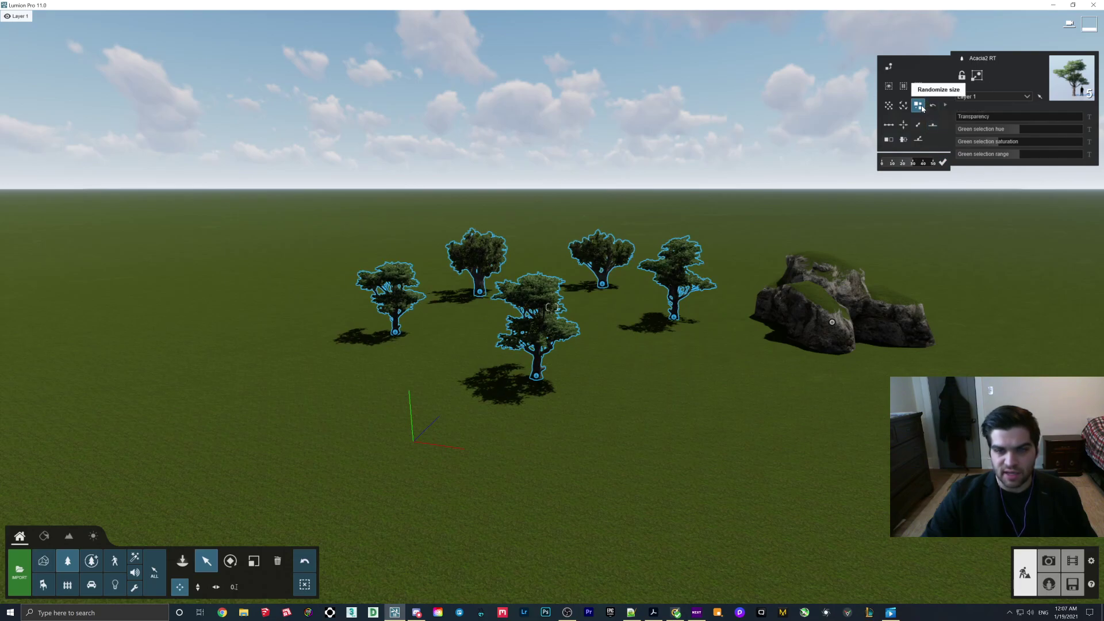
left_click_drag(909, 163, 940, 164)
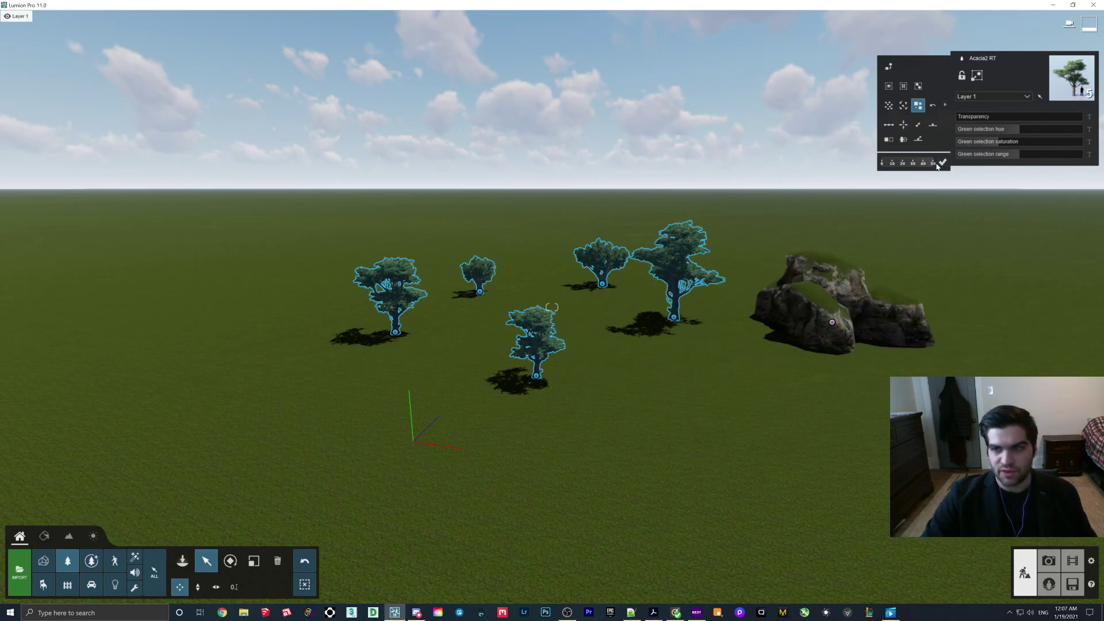
mouse_move(934, 166)
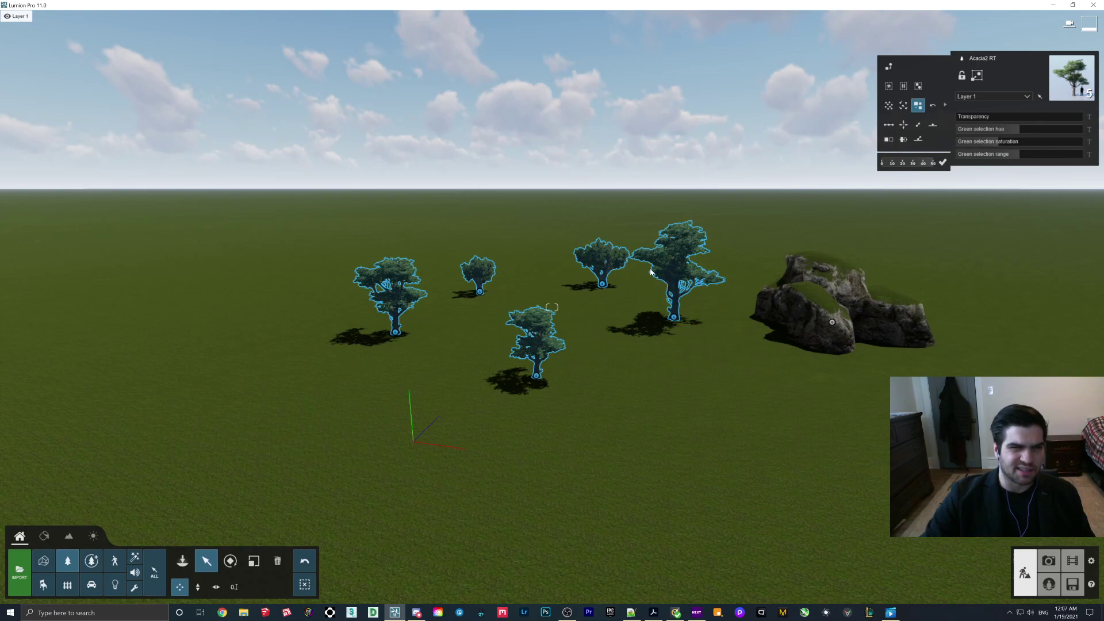
left_click(893, 164)
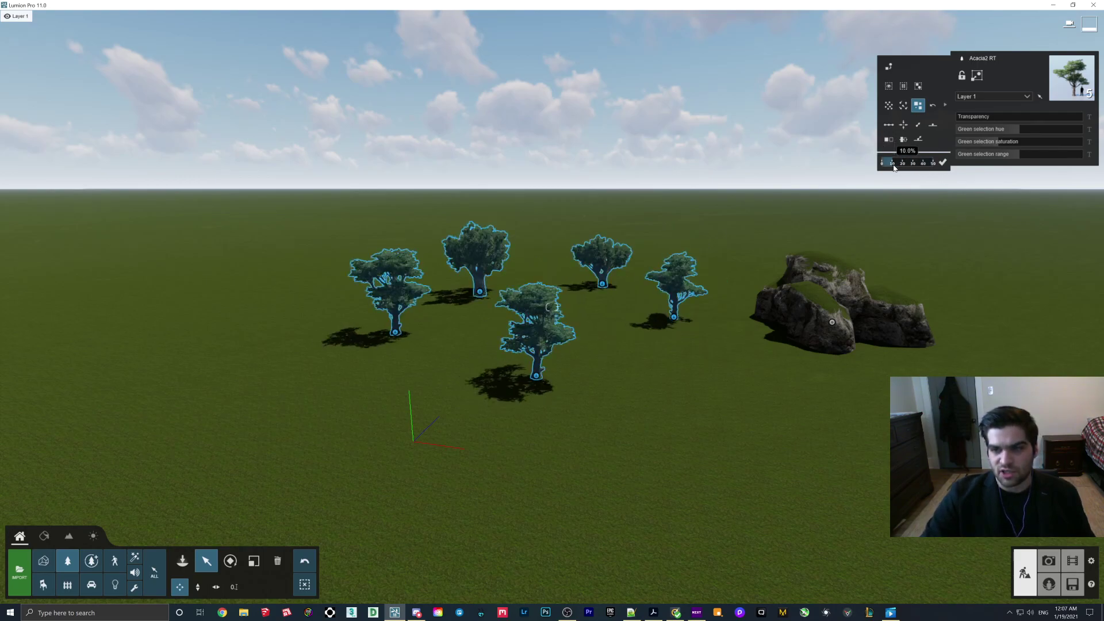
left_click_drag(889, 163, 1022, 169)
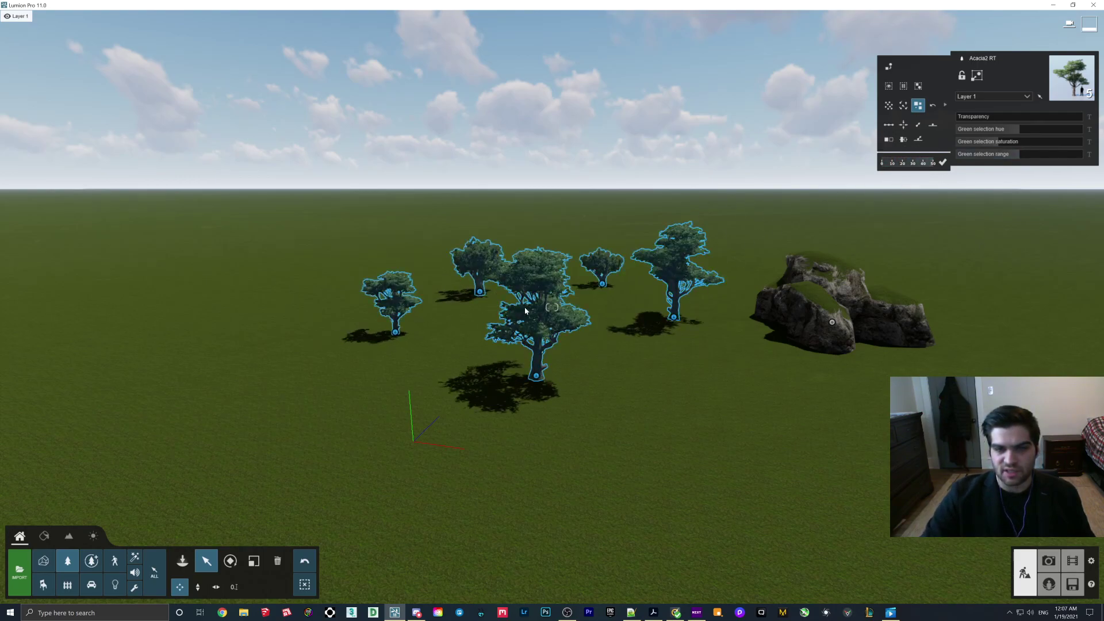
left_click(942, 163)
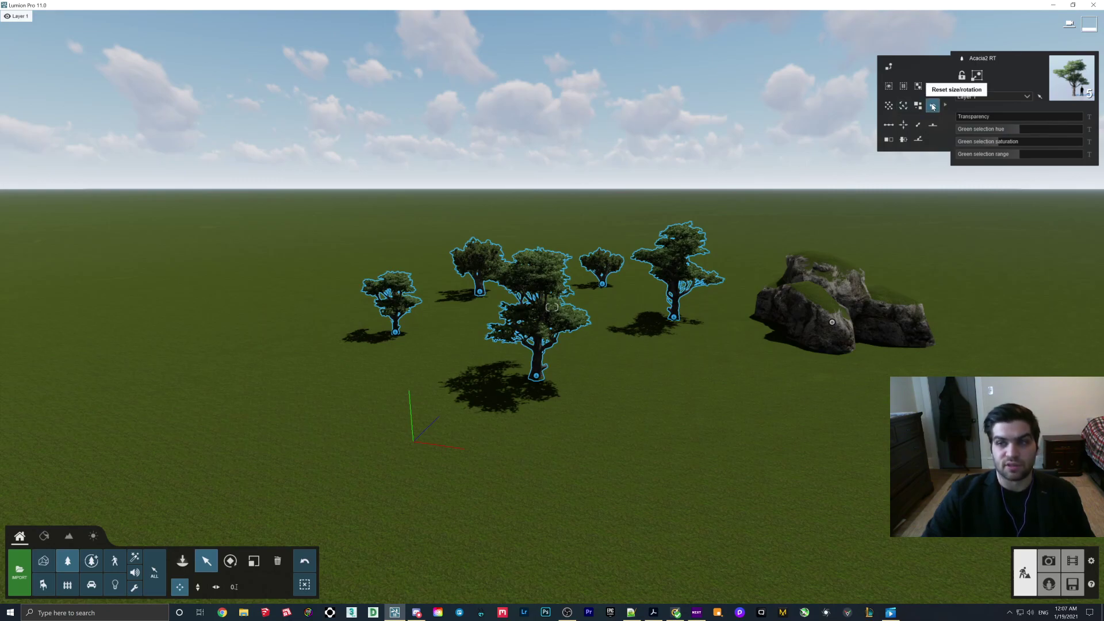
Reset the size and rotation of the five selected trees.
left_click(934, 106)
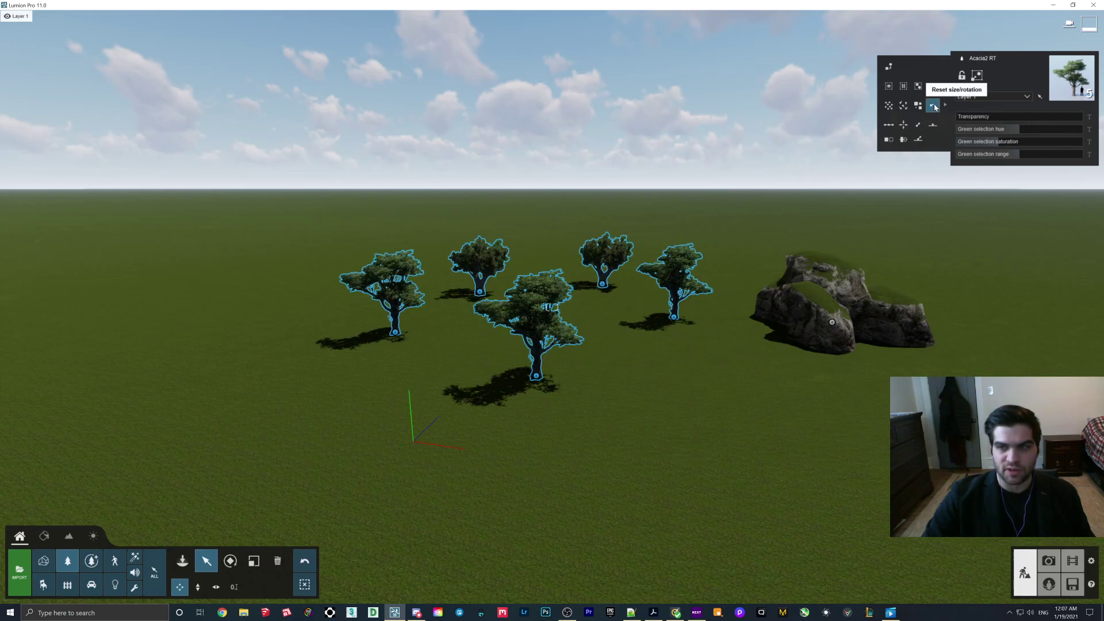
Space the selected trees evenly in a line, undo it, and space them evenly again.
left_click(890, 125)
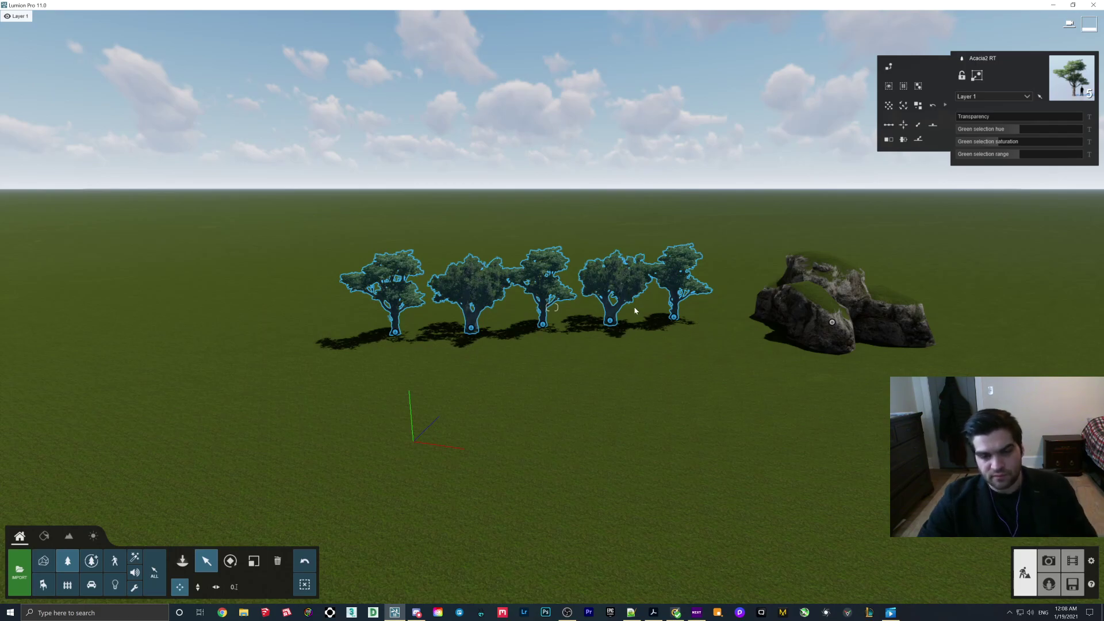
left_click(305, 561)
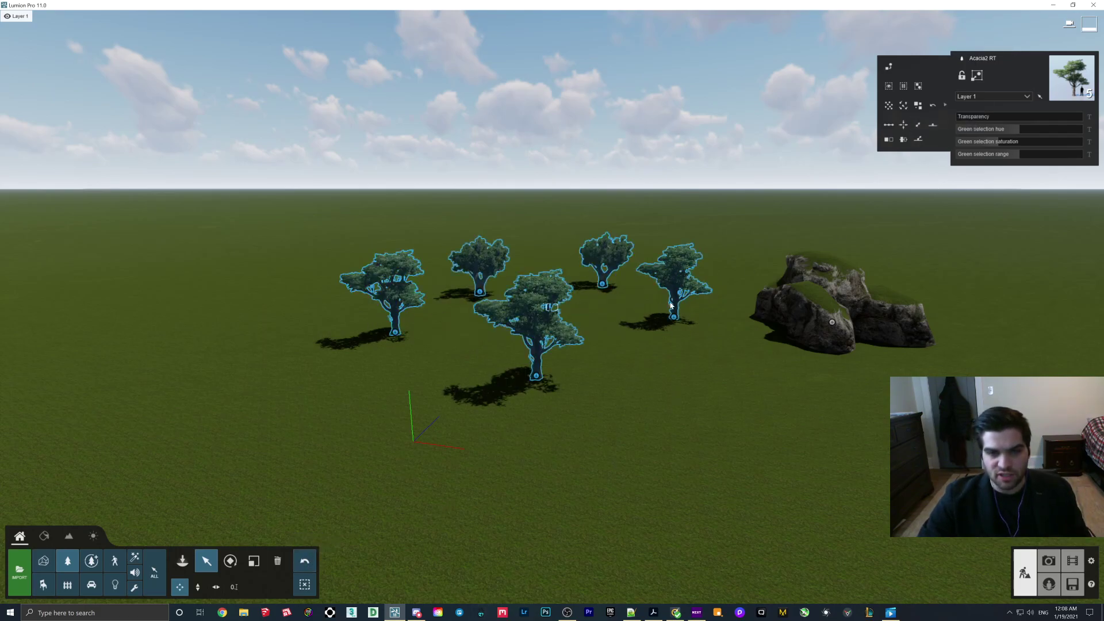
left_click(888, 127)
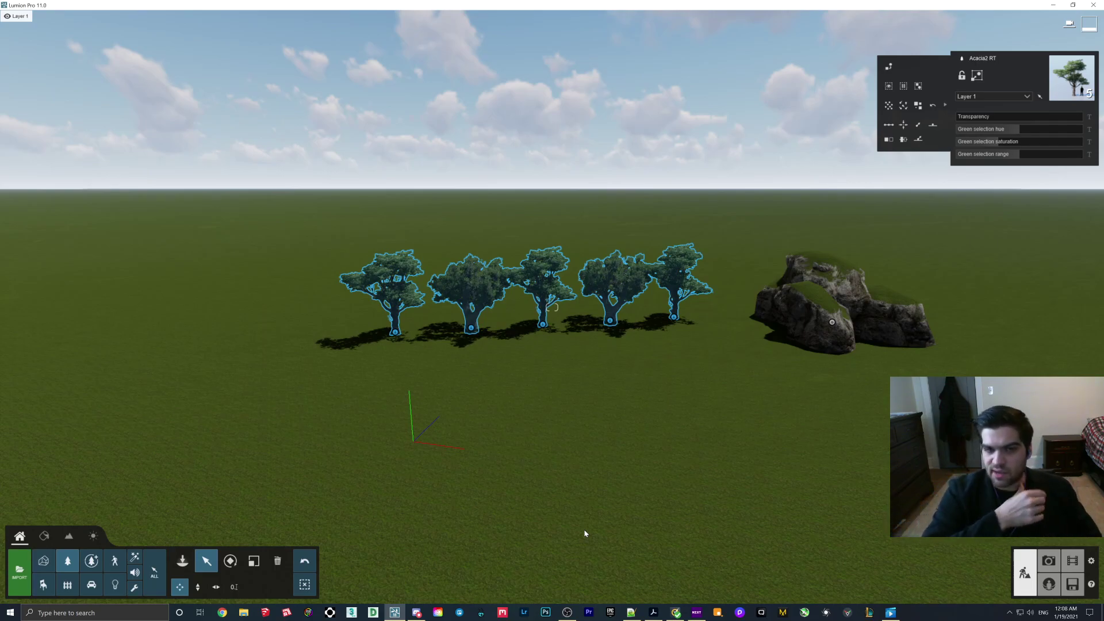
Align the positions of the selected trees to one spot, and undo both the alignment and the even spacing.
left_click(908, 129)
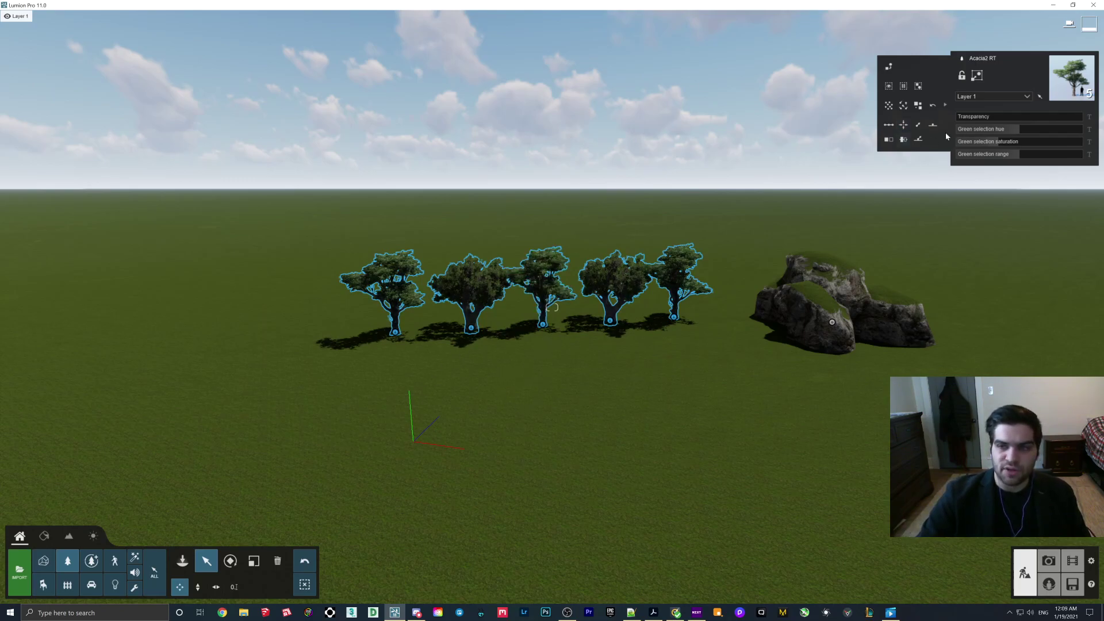
left_click(902, 130)
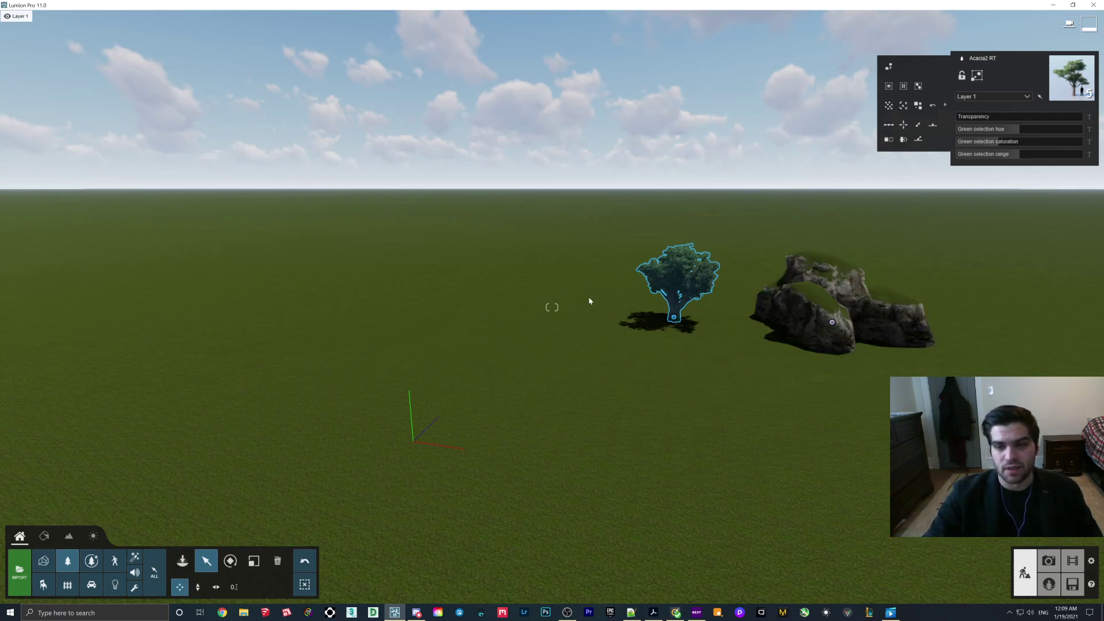
left_click(305, 561)
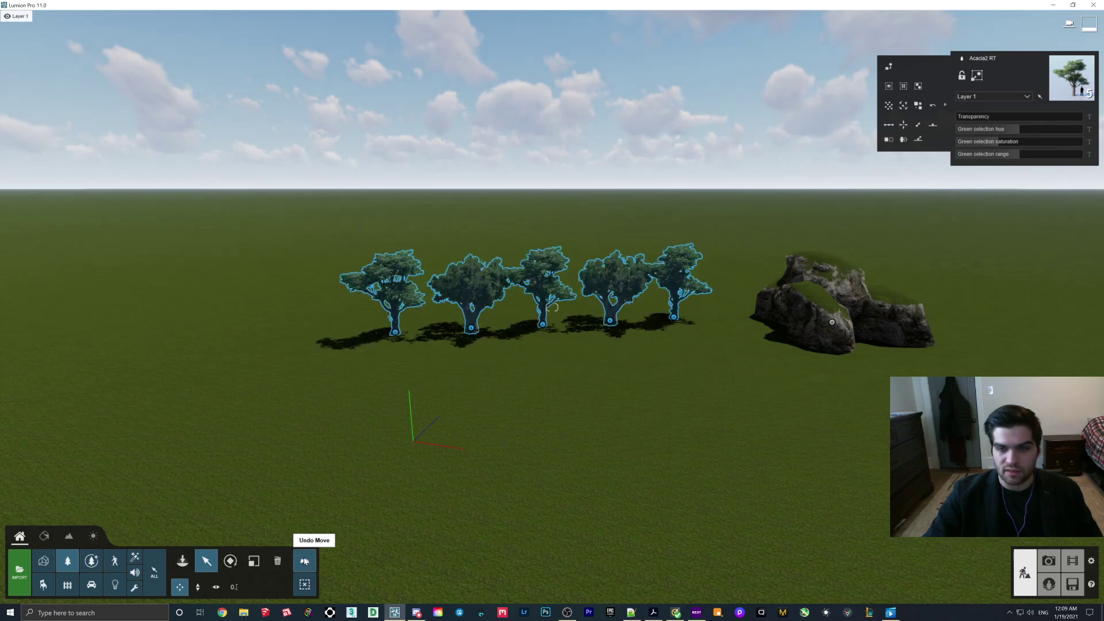
left_click(301, 567)
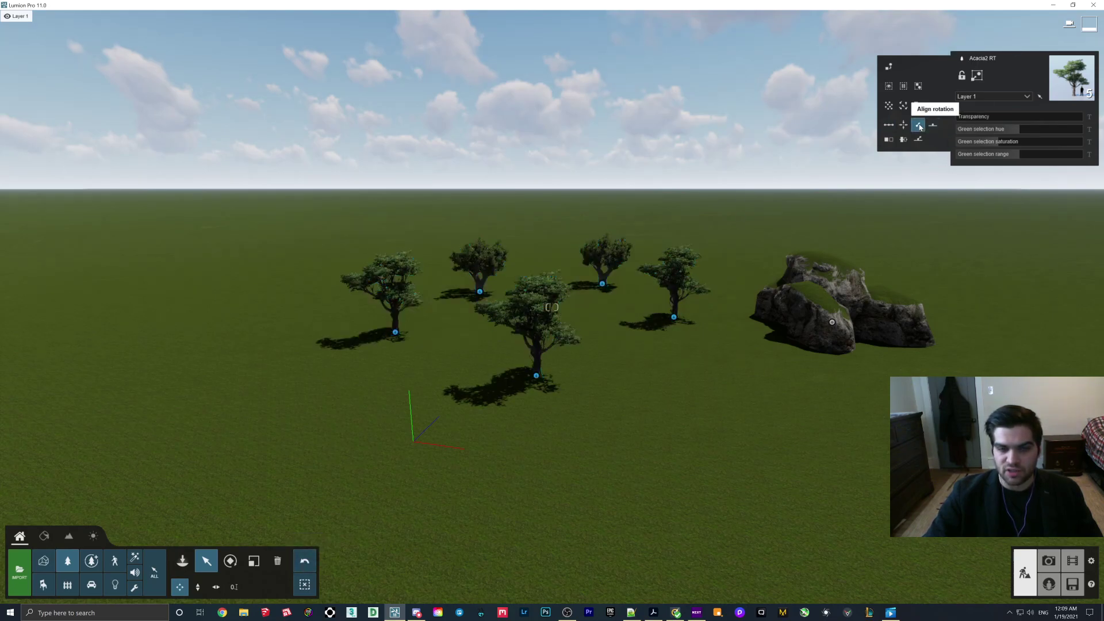
Randomize the rotation of the five selected trees.
left_click(904, 106)
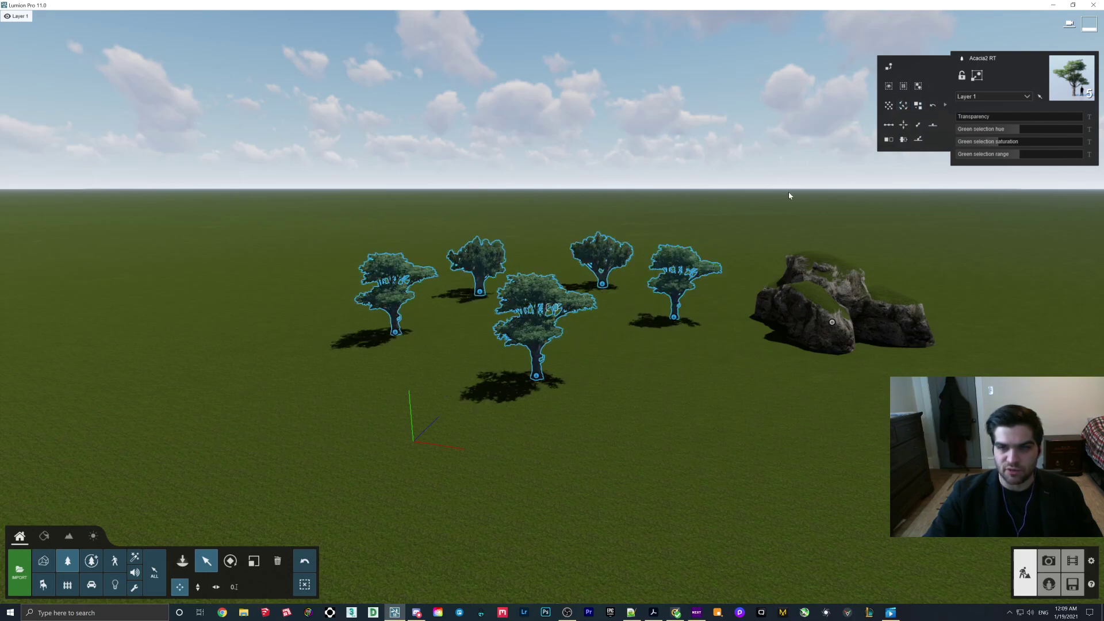
Align the rotation of the five selected trees so they all face the same direction.
left_click(919, 127)
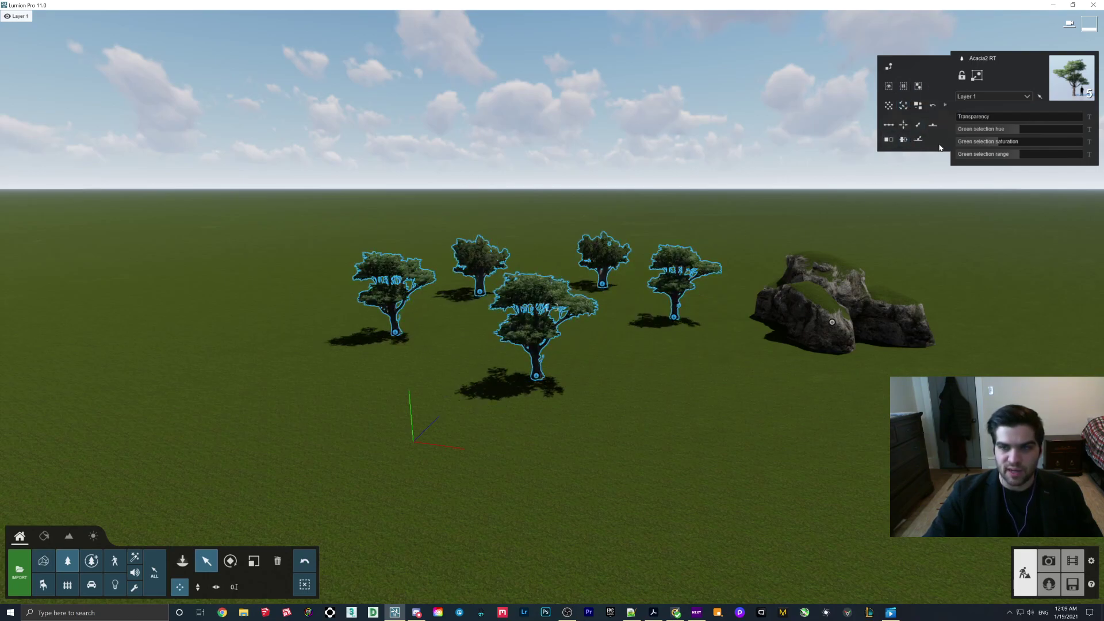
mouse_move(719, 195)
right_mouse_down()
mouse_move(828, 168)
mouse_move(719, 195)
right_mouse_up()
scroll(643, 312, "down", 3)
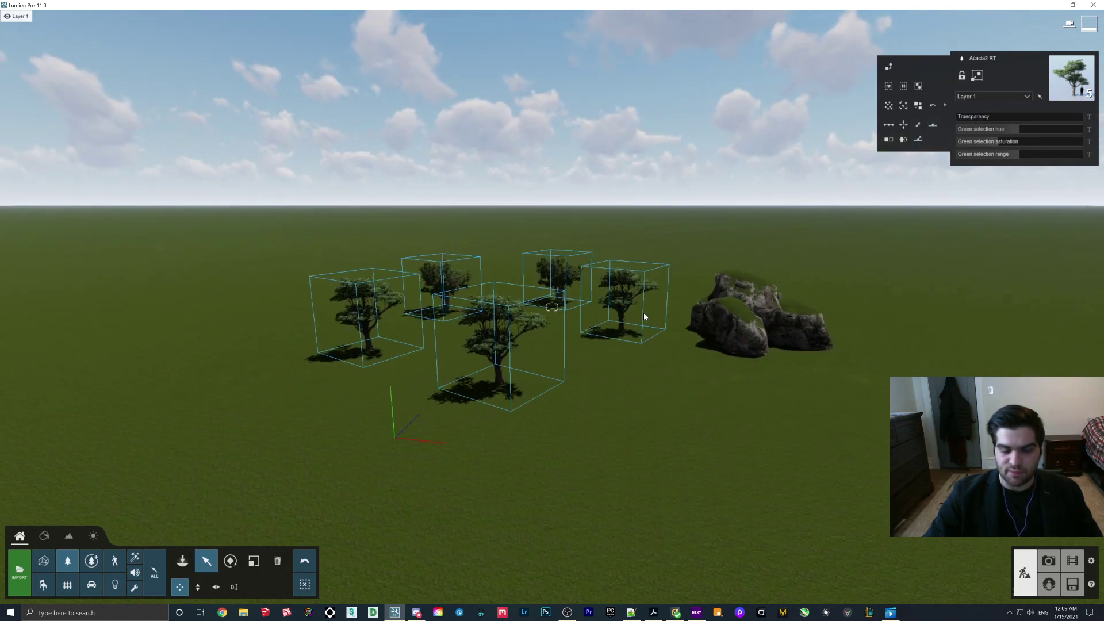
Raise uneven hills in the landscape in front of, around and beneath the trees and rocks.
left_click(68, 538)
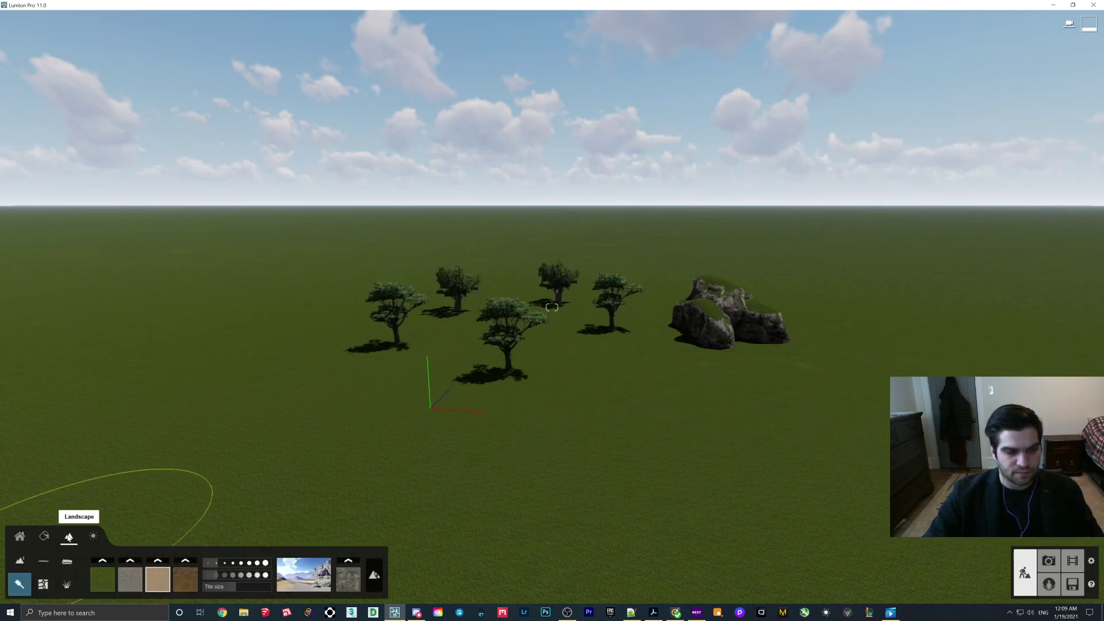
left_click(19, 561)
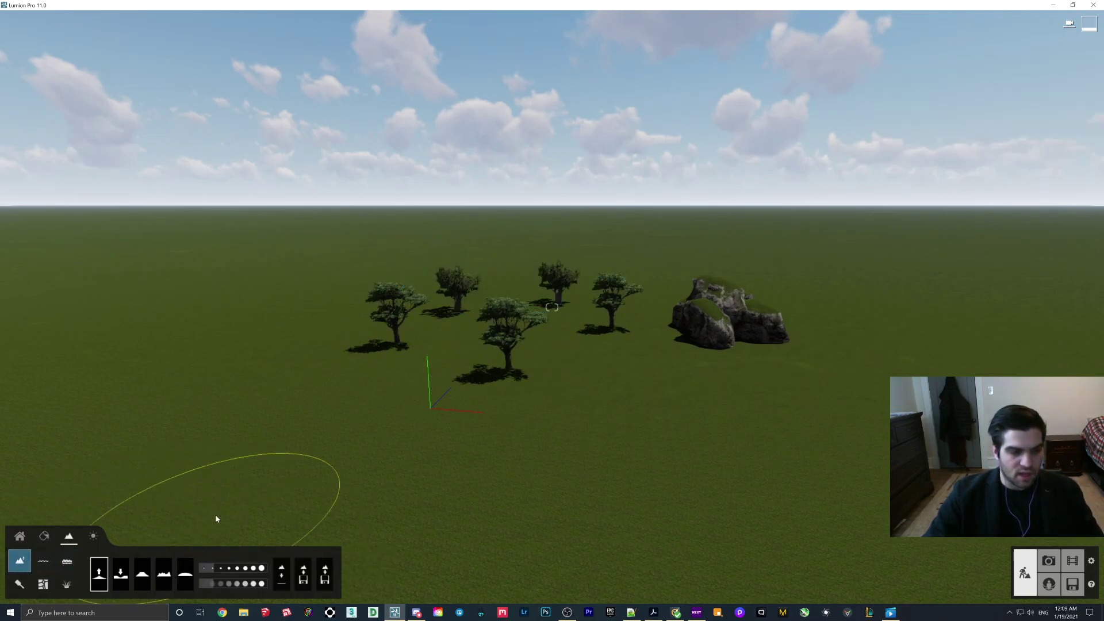
left_click(329, 425)
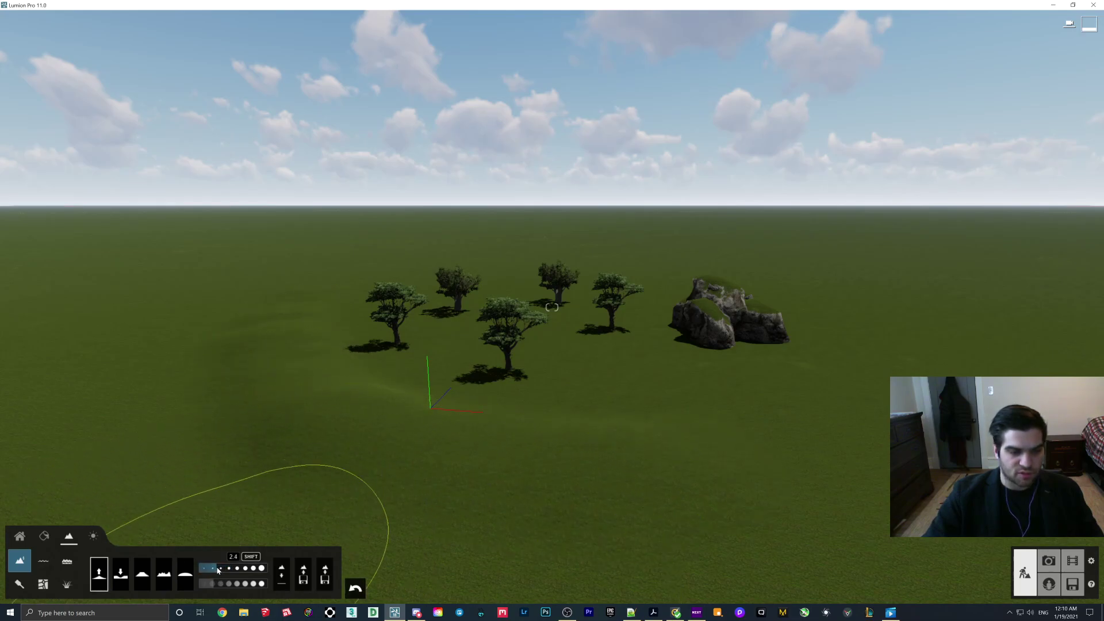
mouse_move(243, 364)
left_mouse_down()
mouse_move(609, 478)
mouse_move(767, 436)
mouse_move(910, 337)
left_mouse_up()
left_click_drag(824, 326, 620, 257)
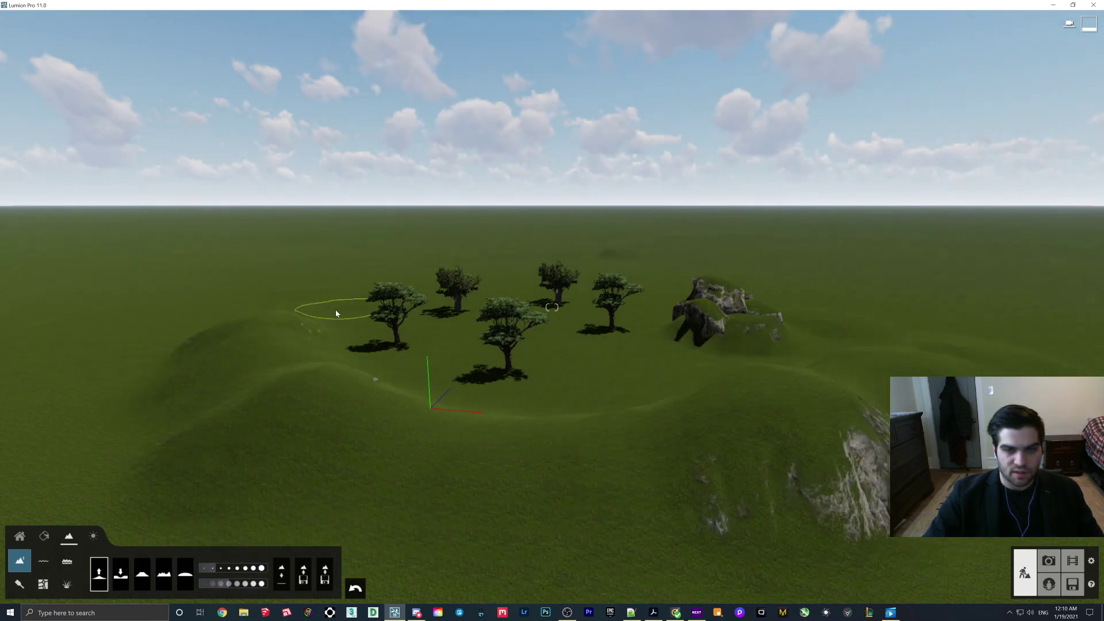
mouse_move(438, 318)
left_mouse_down()
mouse_move(498, 385)
mouse_move(604, 359)
left_mouse_up()
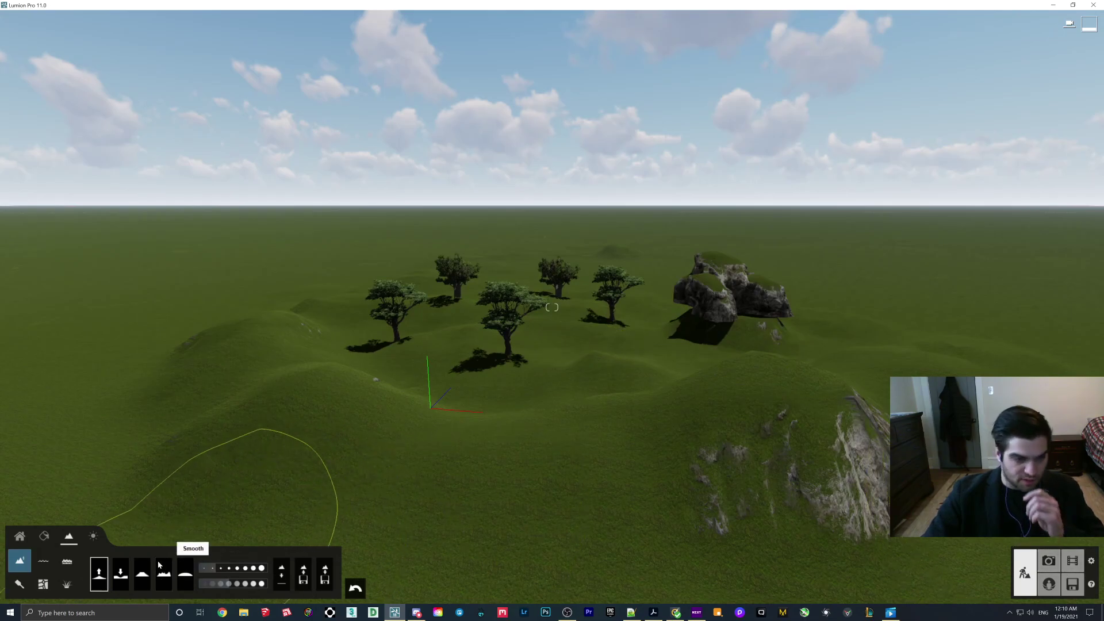
Select the five trees and lift them together high above the terrain.
left_click(20, 536)
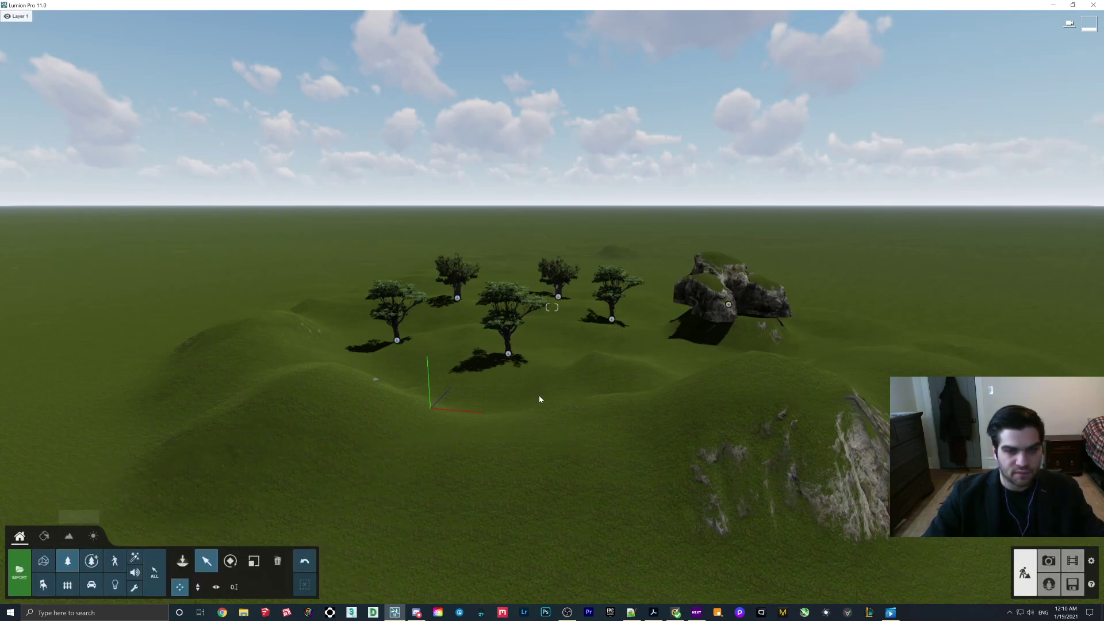
left_click_drag(358, 222, 671, 425, "ctrl")
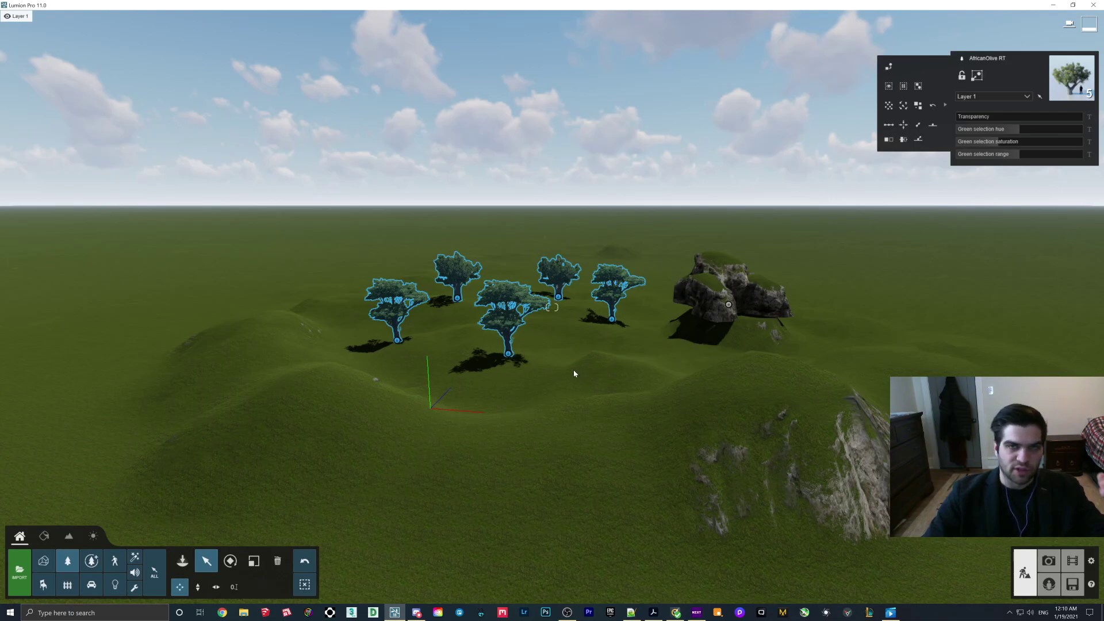
left_click(197, 587)
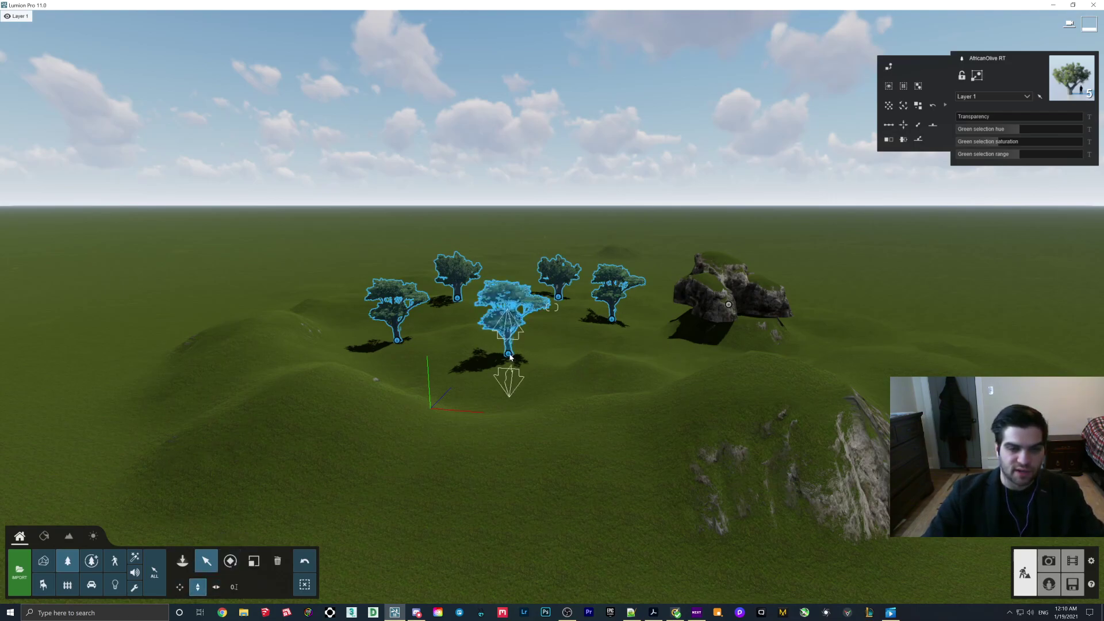
left_click_drag(508, 353, 527, 184)
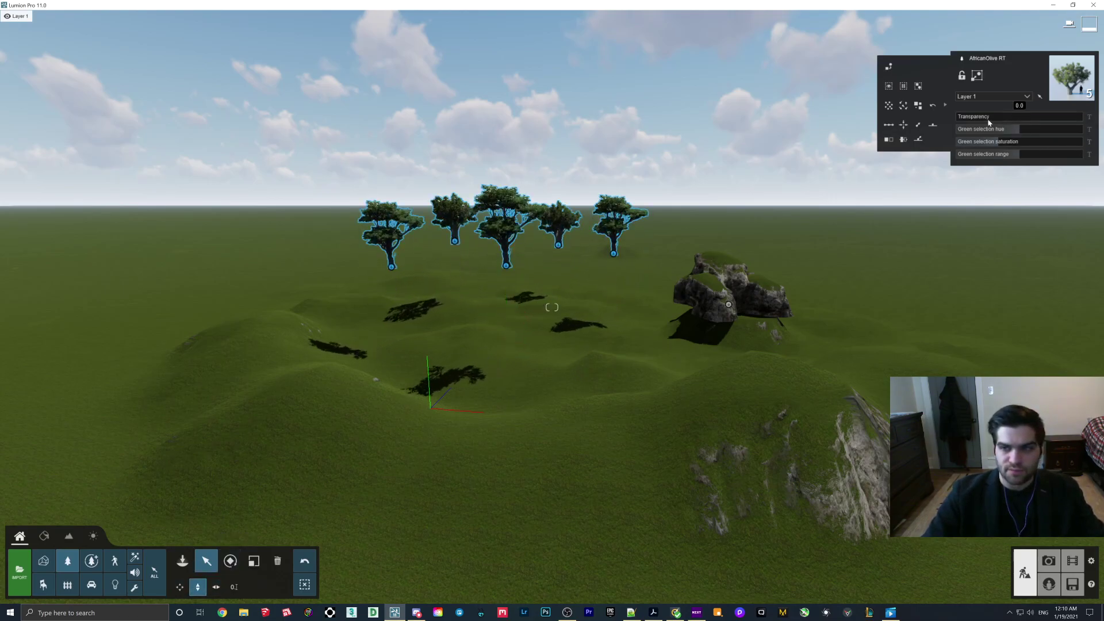
Place the five floating trees on the landscape and check their bases up close.
left_click(933, 124)
key("w")
right_click_drag(552, 307, 552, 386)
key("w")
key("s")
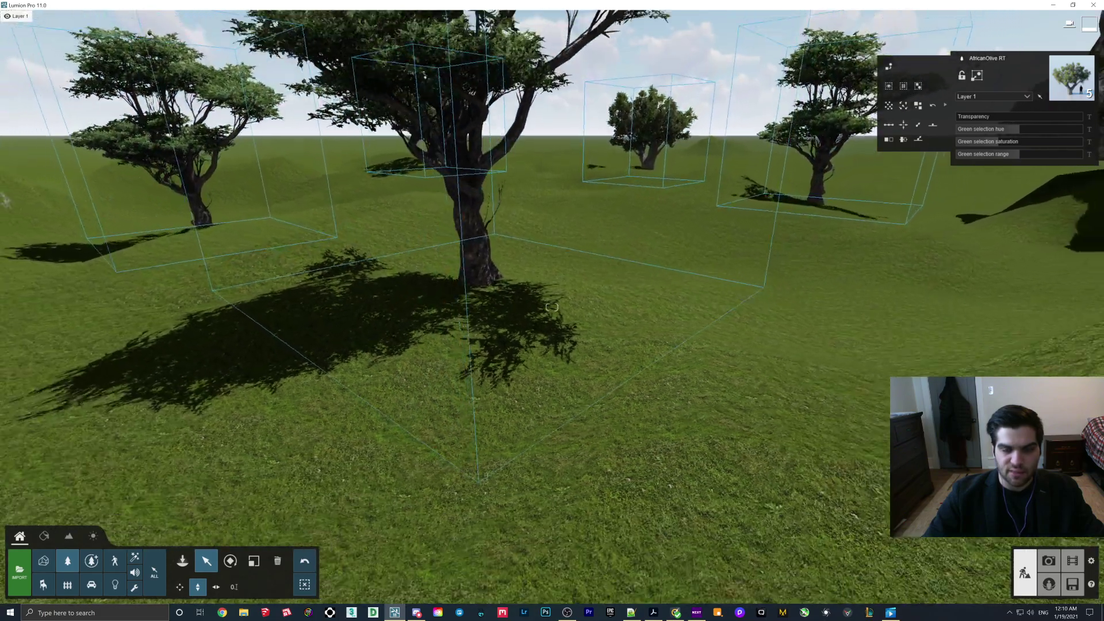
Lift the five selected trees above the terrain again and conform them to the landscape.
key("s")
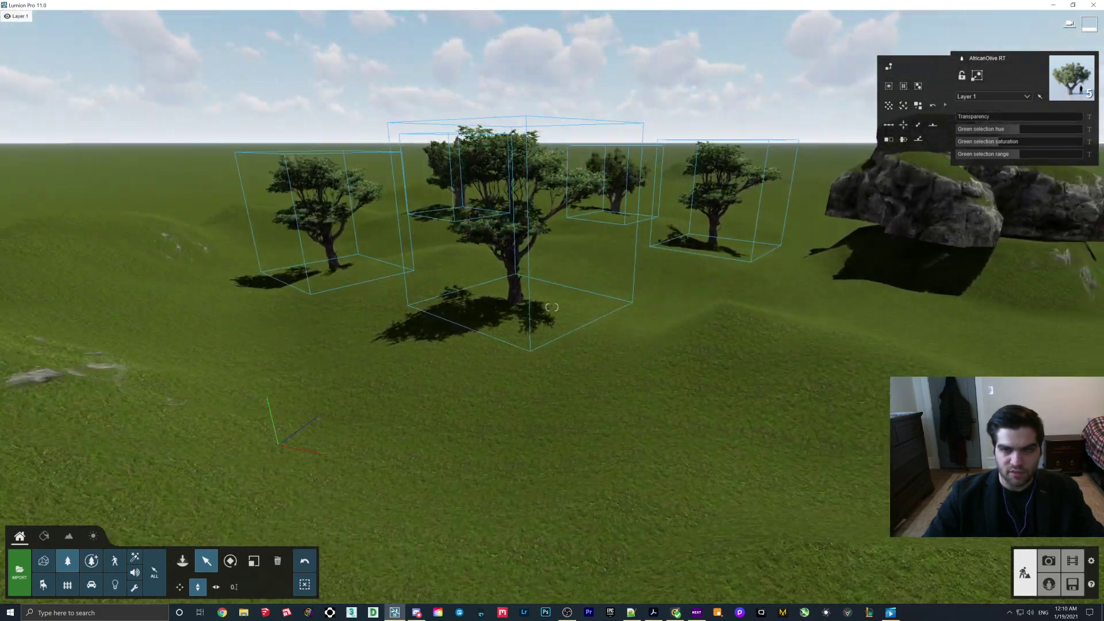
key("s")
key("q")
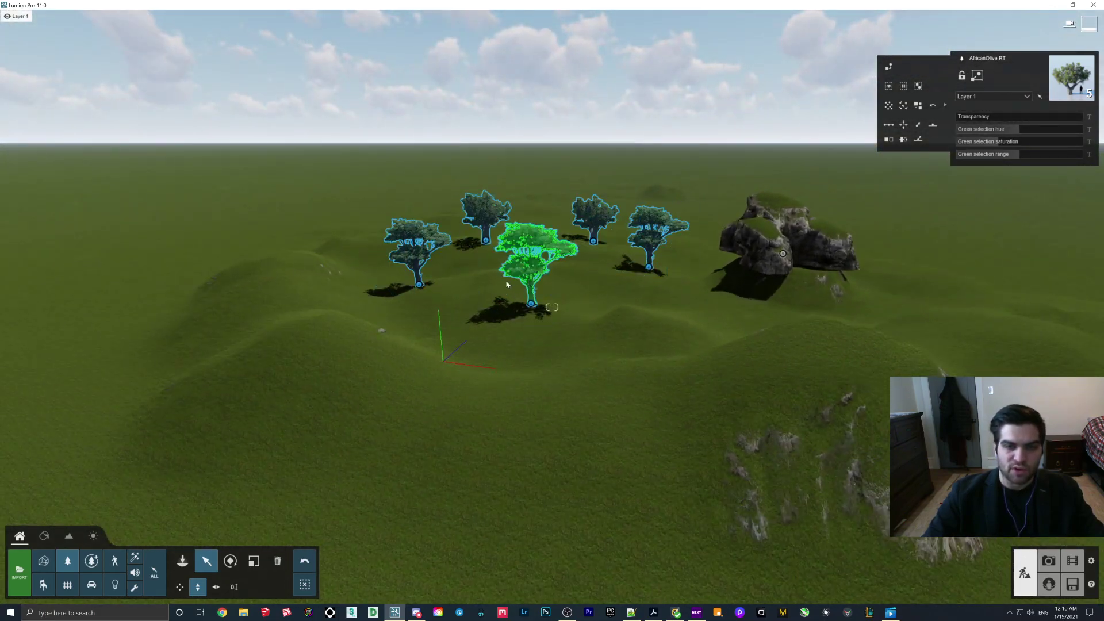
left_click_drag(529, 325, 669, 18)
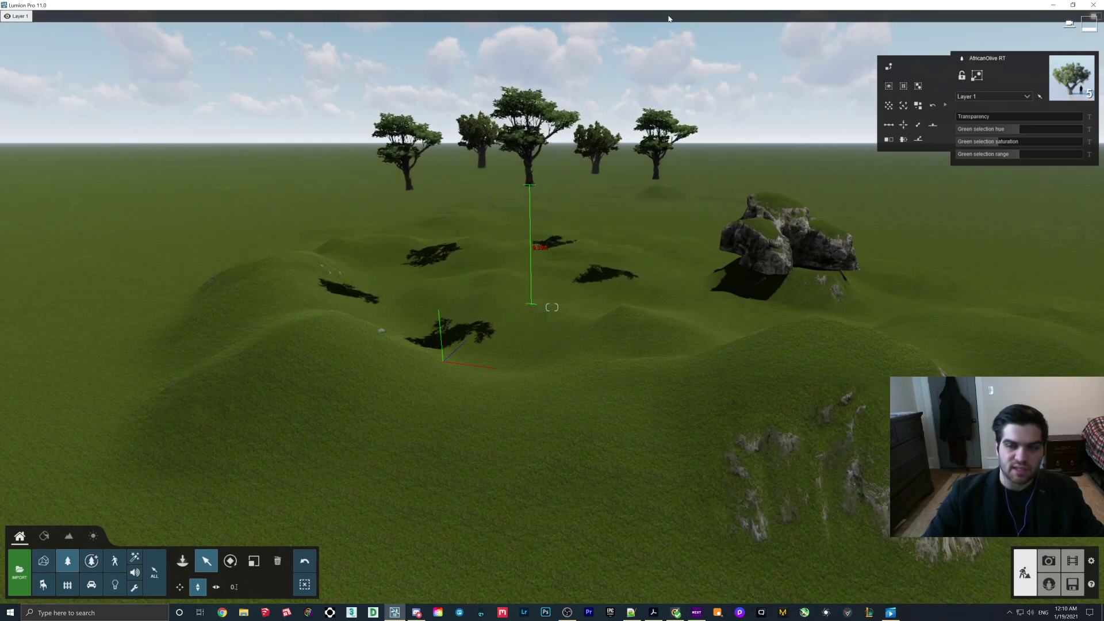
left_click(919, 140)
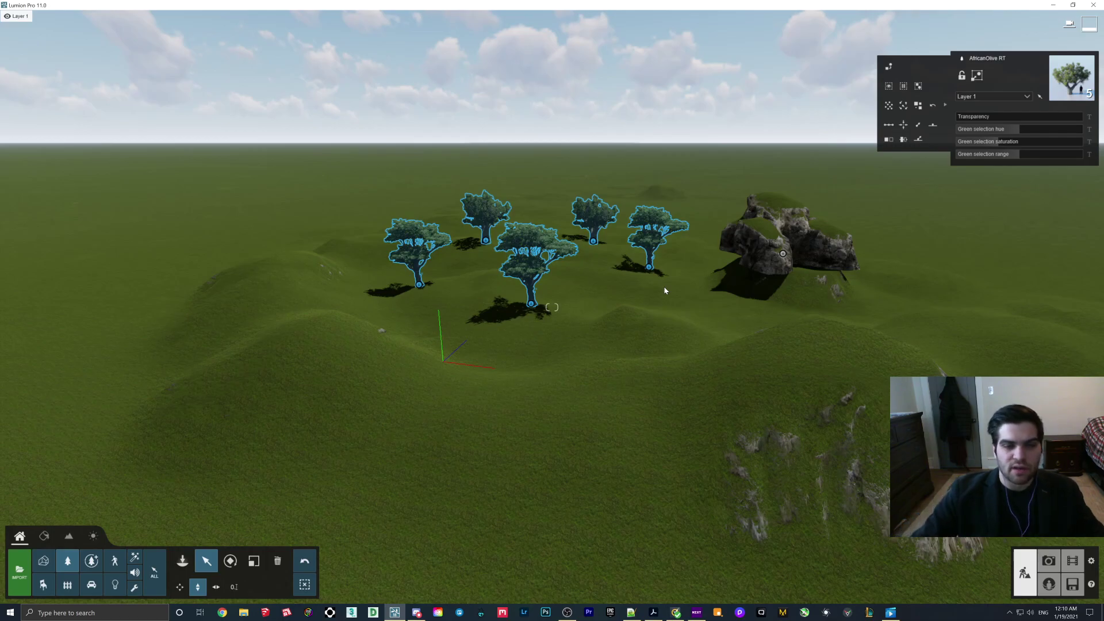
Scatter twelve Stone 012 rocks from the nature library over the hills in front of the trees.
left_click(183, 561)
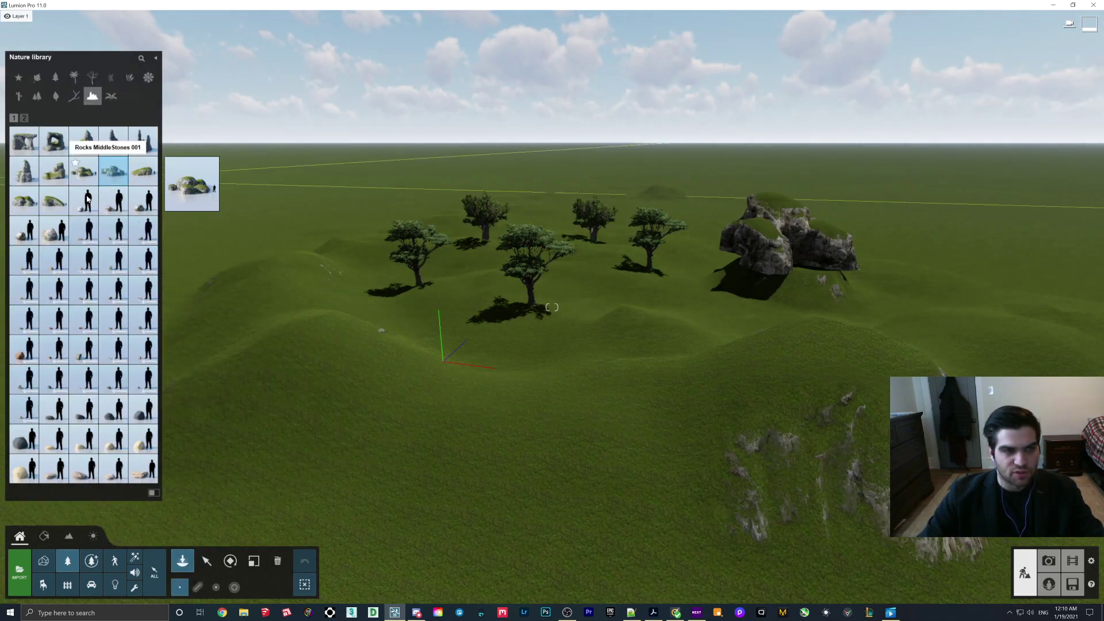
left_click(295, 358)
left_click(382, 352)
left_click(356, 409)
left_click(269, 463)
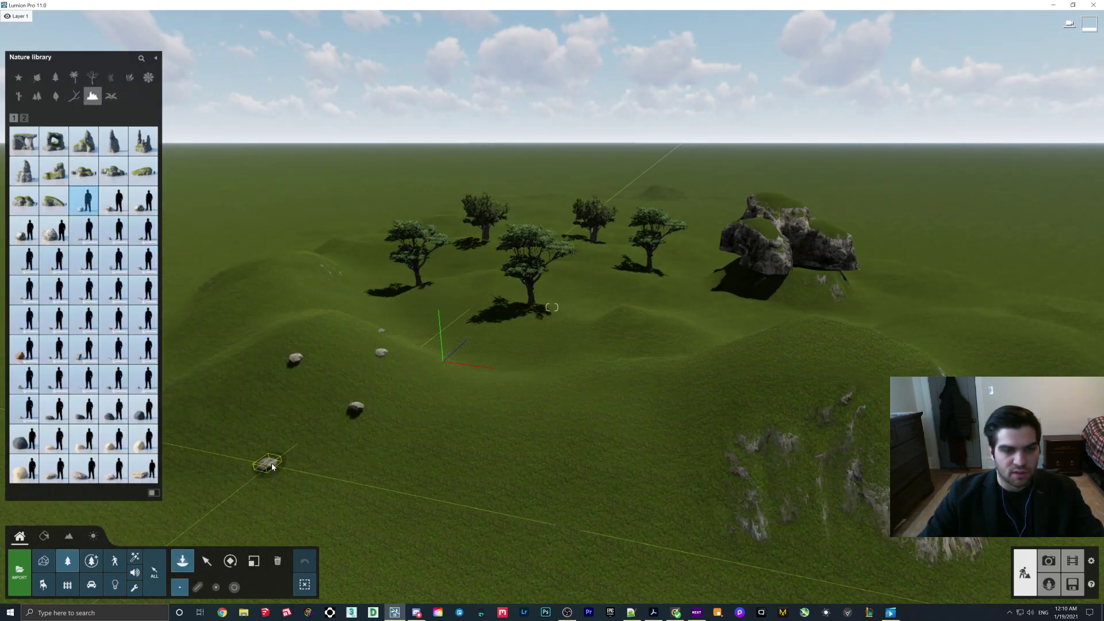
left_click(477, 475)
left_click(479, 399)
left_click(695, 451)
left_click(727, 377)
left_click(795, 382)
left_click(656, 406)
left_click(712, 359)
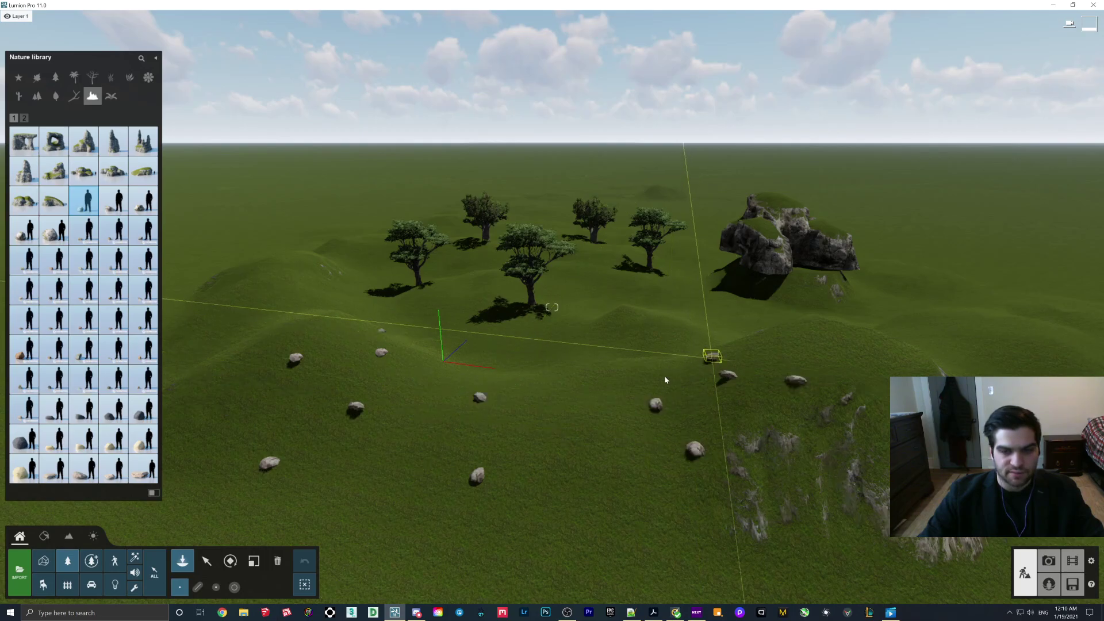
left_click(563, 407)
left_click(430, 592)
Select all twelve small stones on the slopes and lift them together above the terrain.
left_click(207, 561)
right_click_drag(536, 433, 536, 489)
scroll(536, 433, "down", 3)
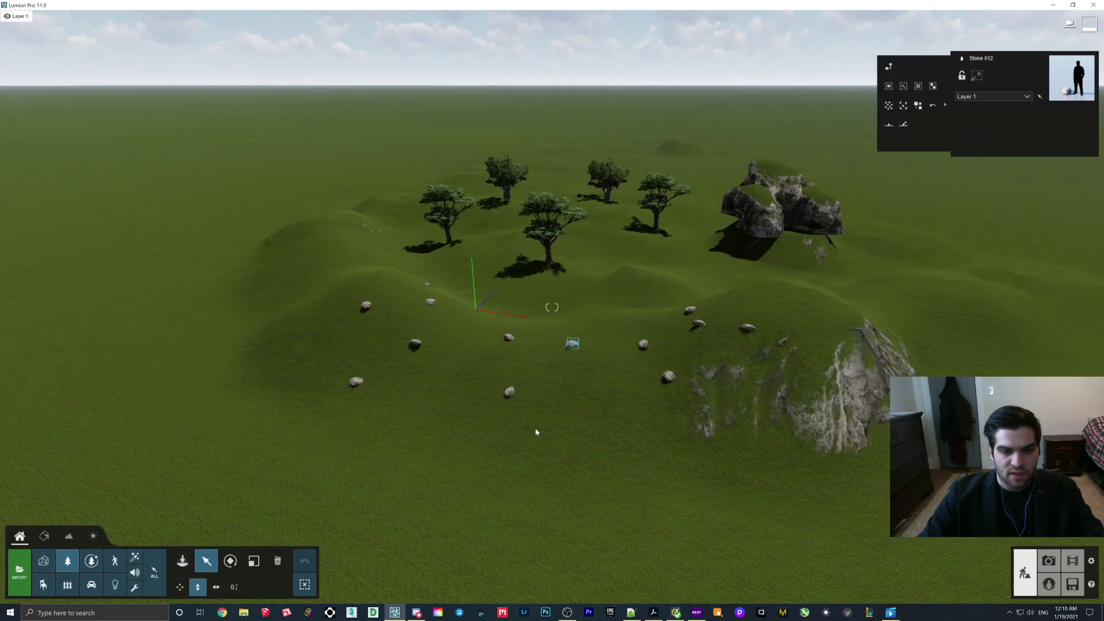
key("w")
right_click_drag(653, 288, 662, 340)
key("q")
key("s")
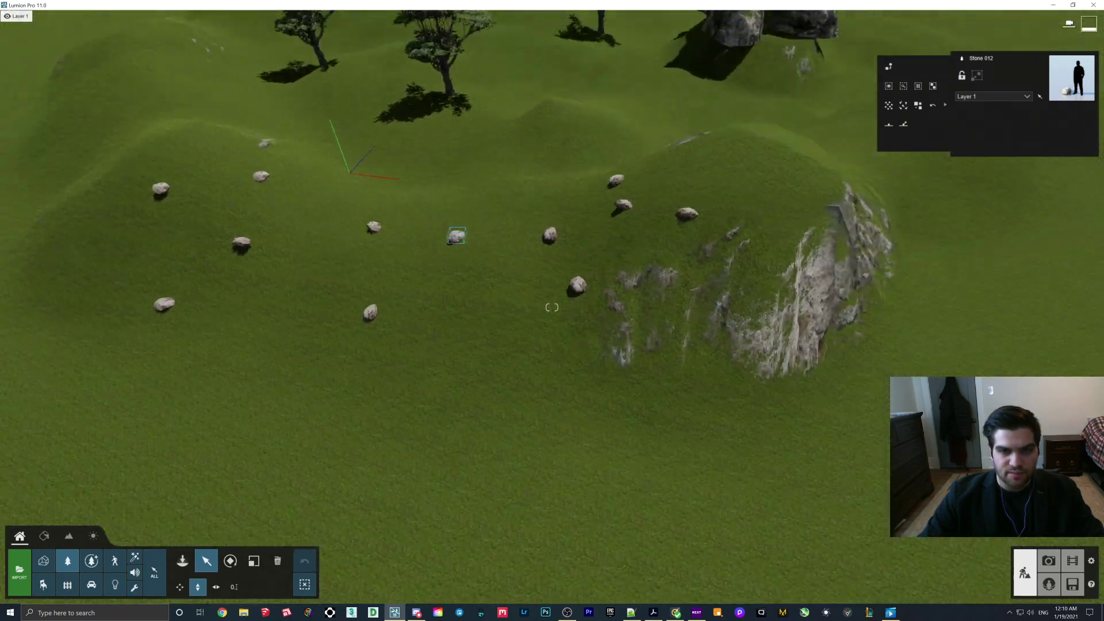
left_click_drag(242, 211, 759, 359, "ctrl")
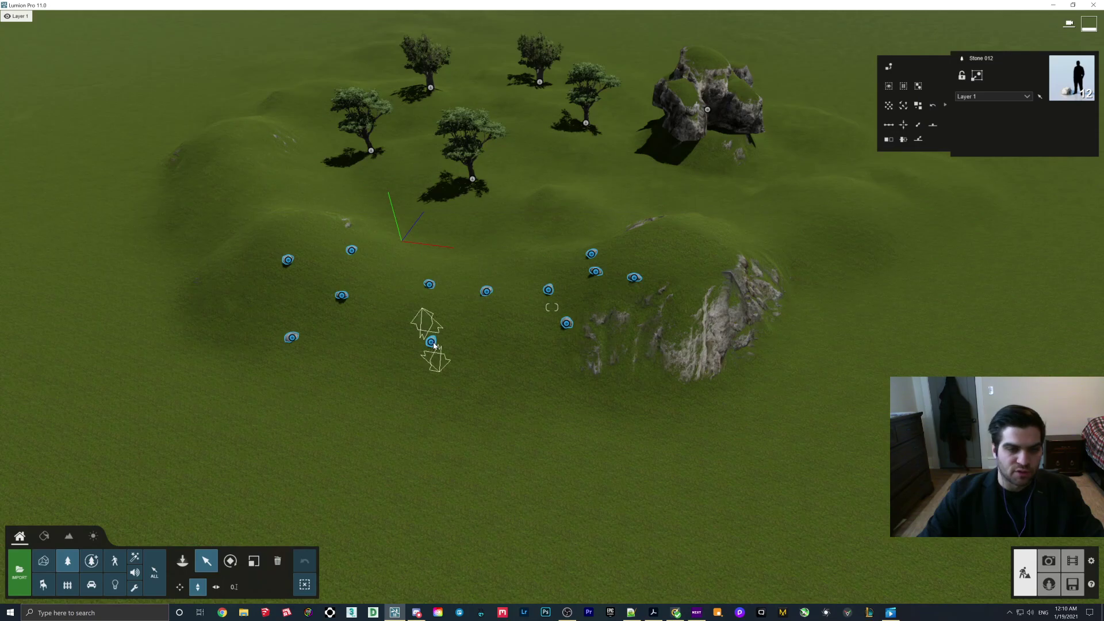
left_click_drag(433, 345, 431, 247)
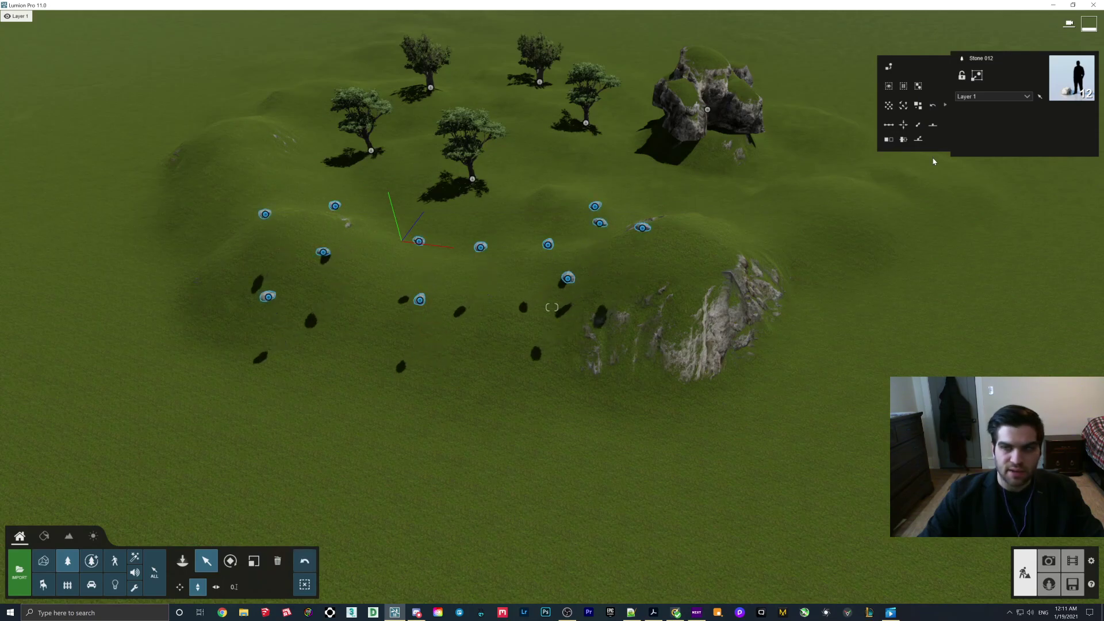
Place the twelve floating stones on the landscape and check how they sit on the slopes.
left_click(933, 126)
right_click_drag(702, 274, 108, 255)
key("w")
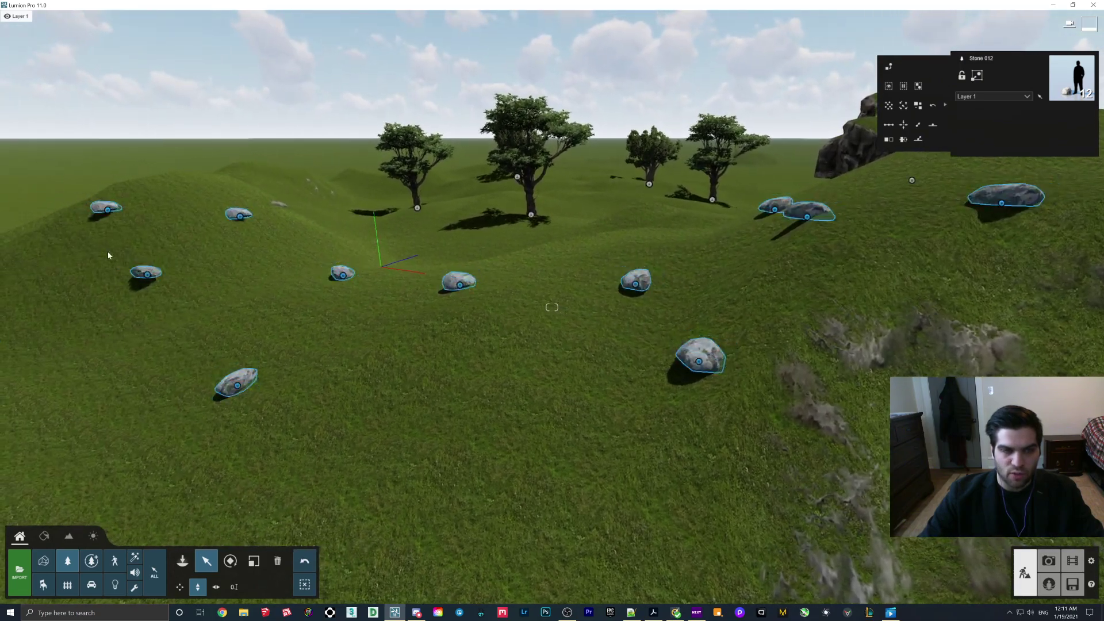
scroll(108, 255, "down", 10)
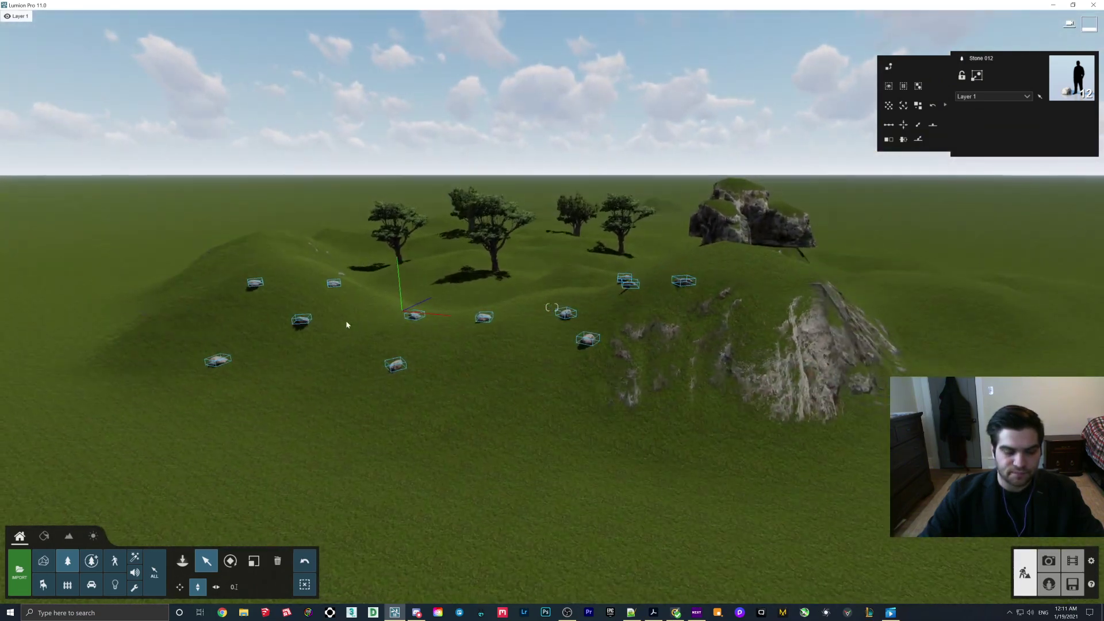
Raise the twelve stones off the ground once more and conform them to the landscape.
left_click_drag(301, 319, 329, 220)
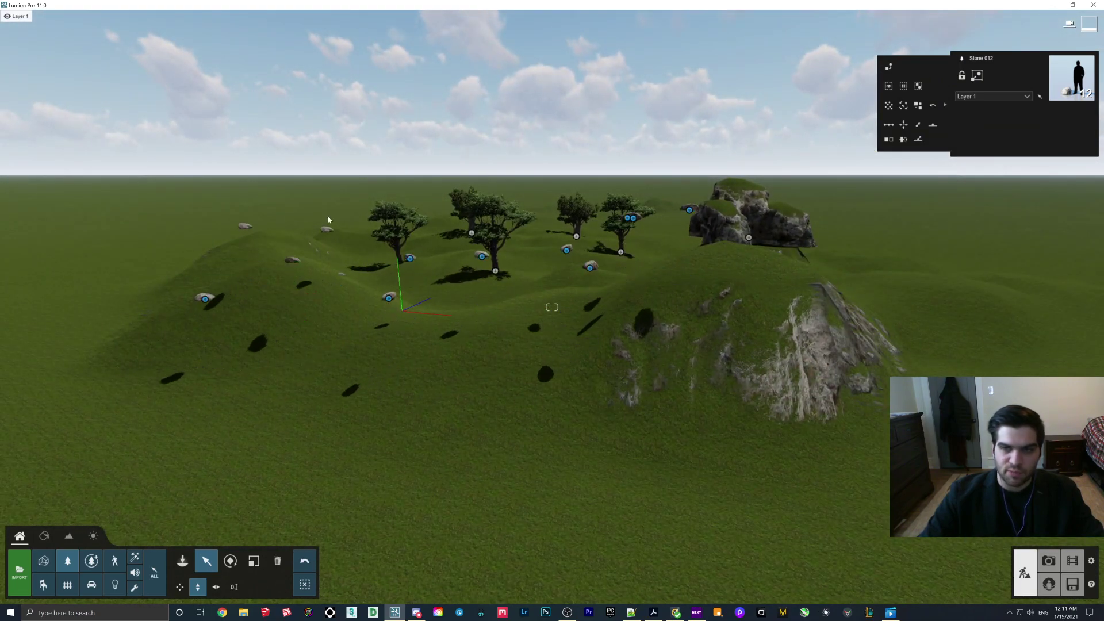
left_click(919, 140)
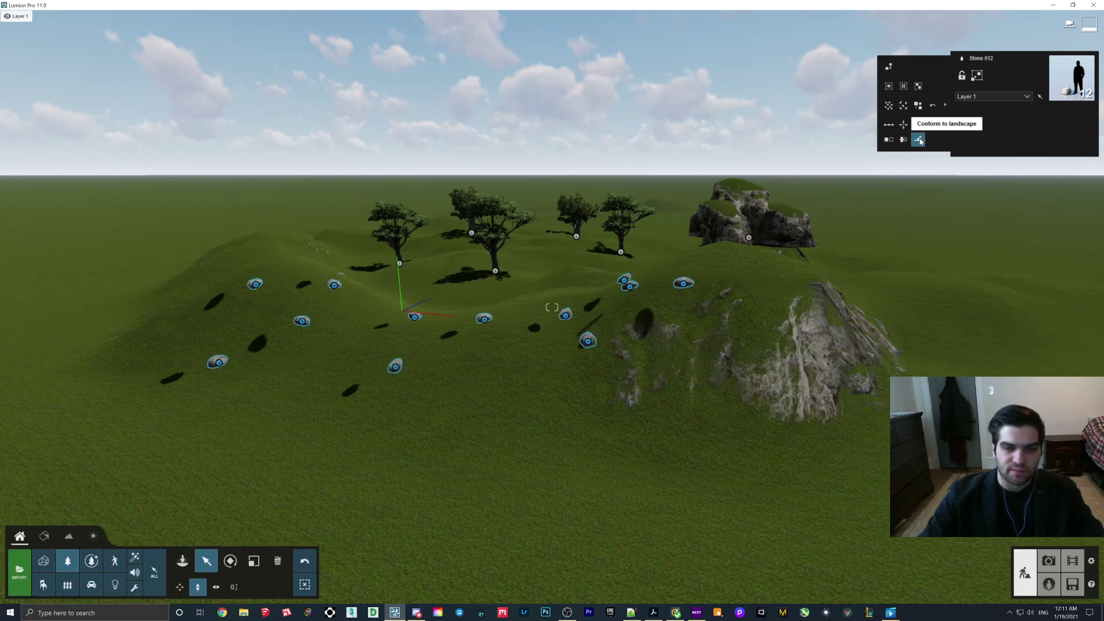
scroll(553, 311, "up", 5)
key("w")
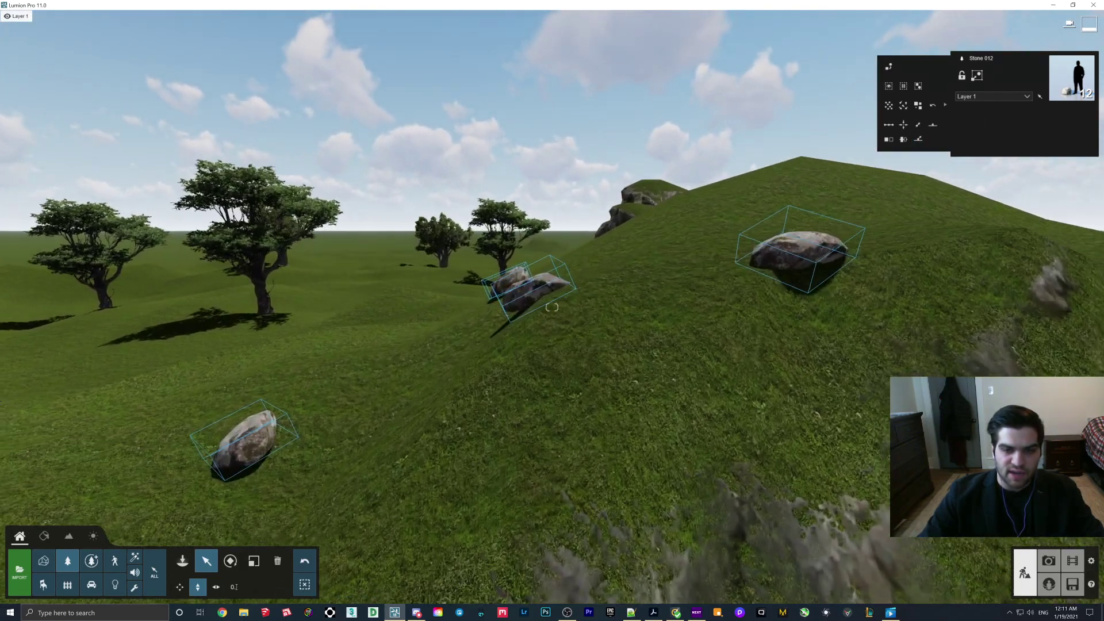
key("s")
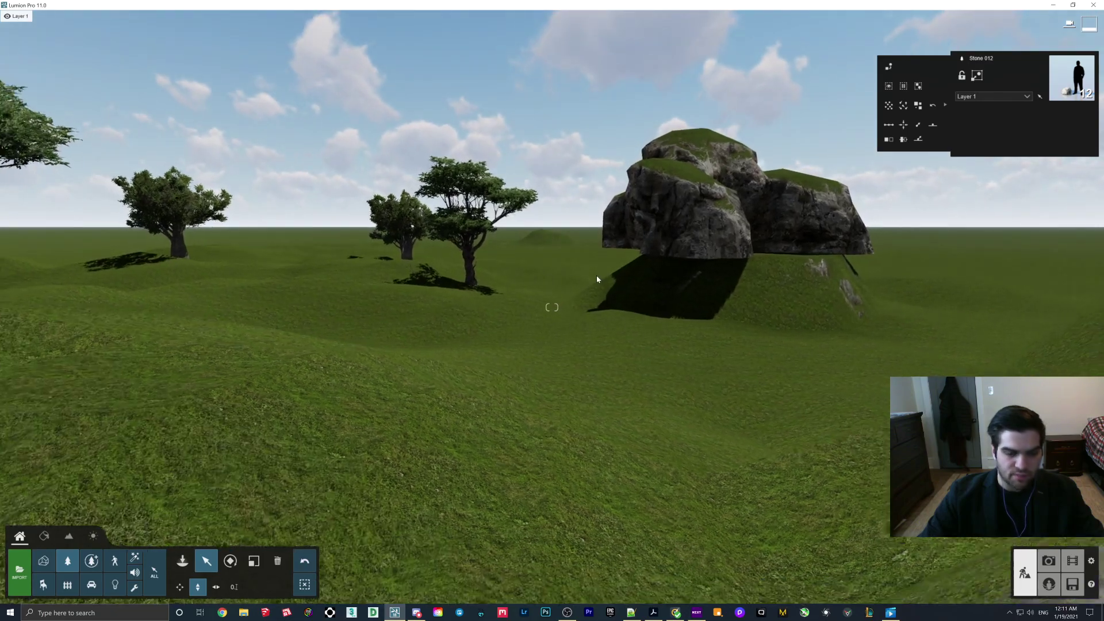
key("s")
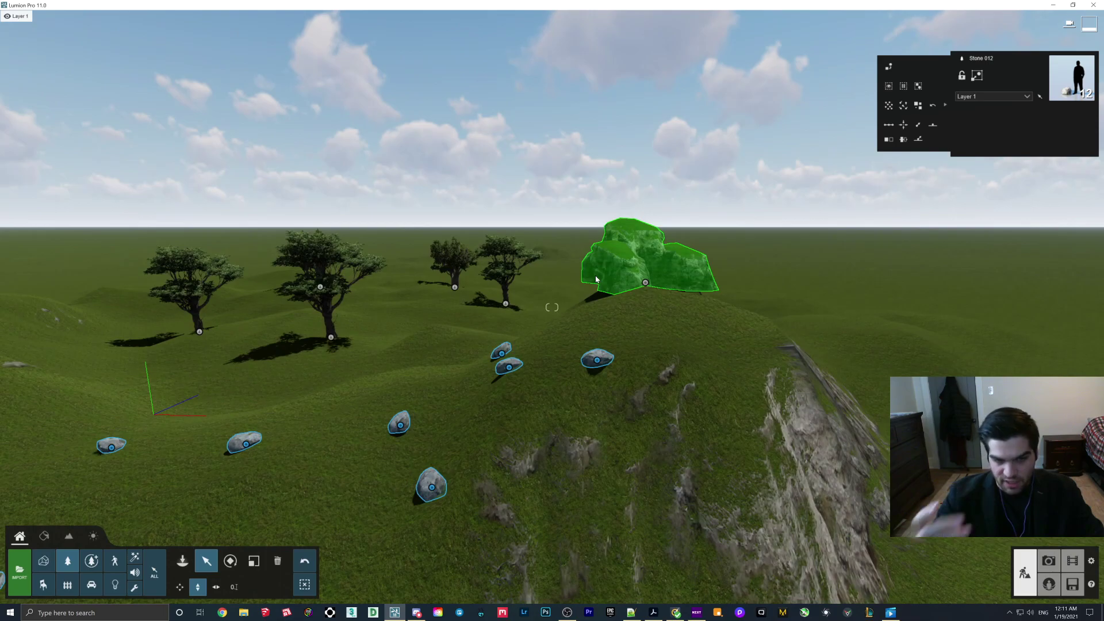
Examine from several angles how the conformed stones, the trees and the large rock sit on the sloped terrain.
right_click_drag(593, 276, 529, 261)
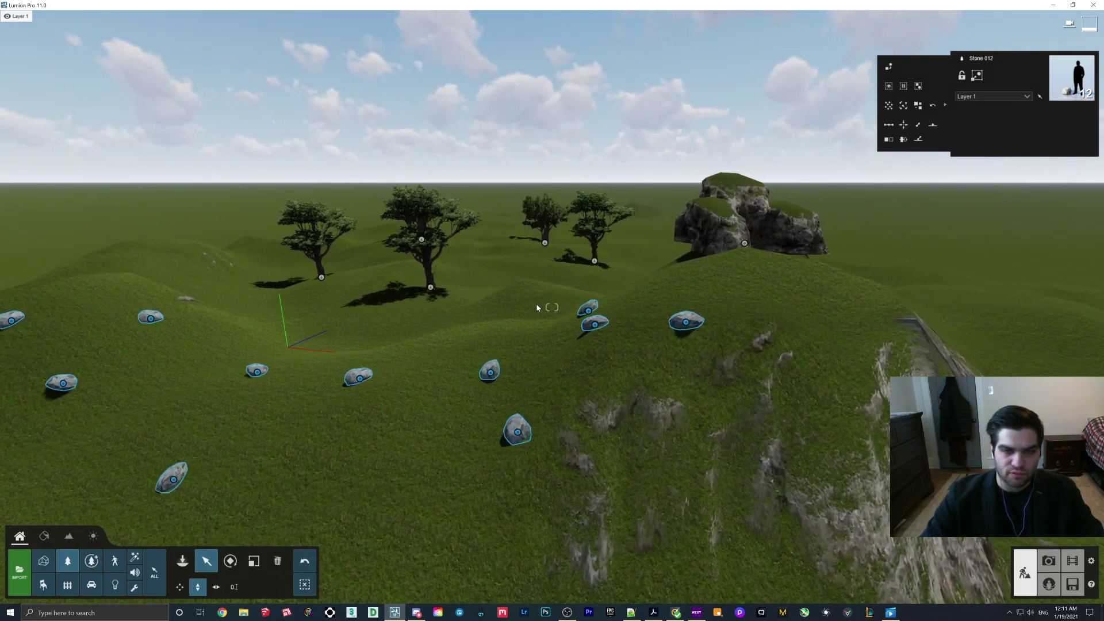
right_click_drag(536, 306, 426, 280)
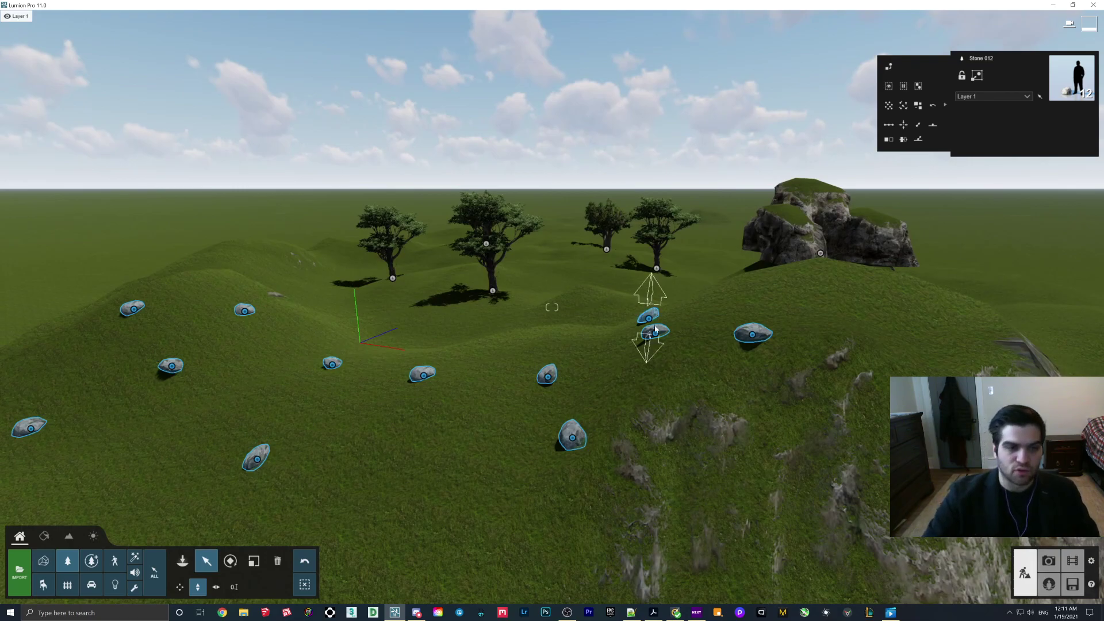
right_click_drag(698, 329, 662, 315)
scroll(662, 315, "down", 2)
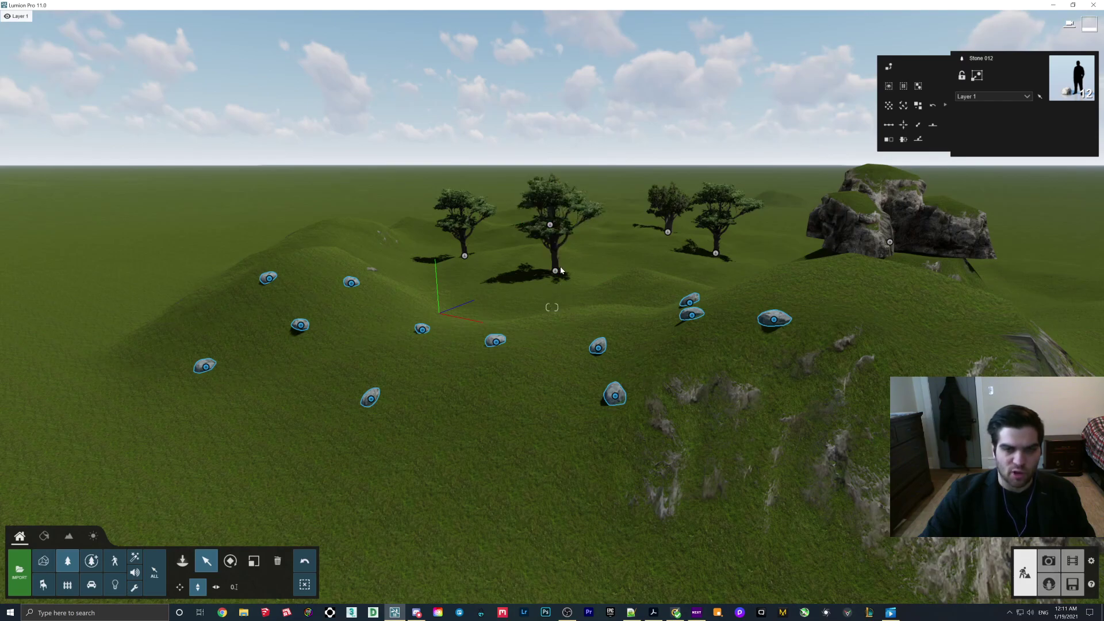
right_click_drag(889, 142, 926, 100)
key("w")
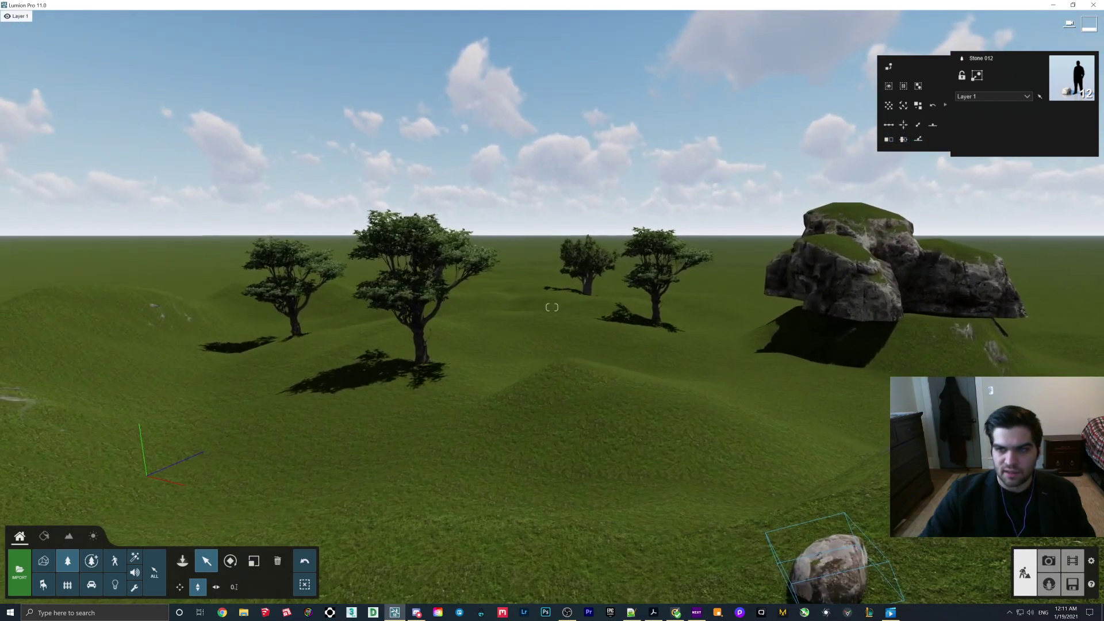
key("s")
key("s")
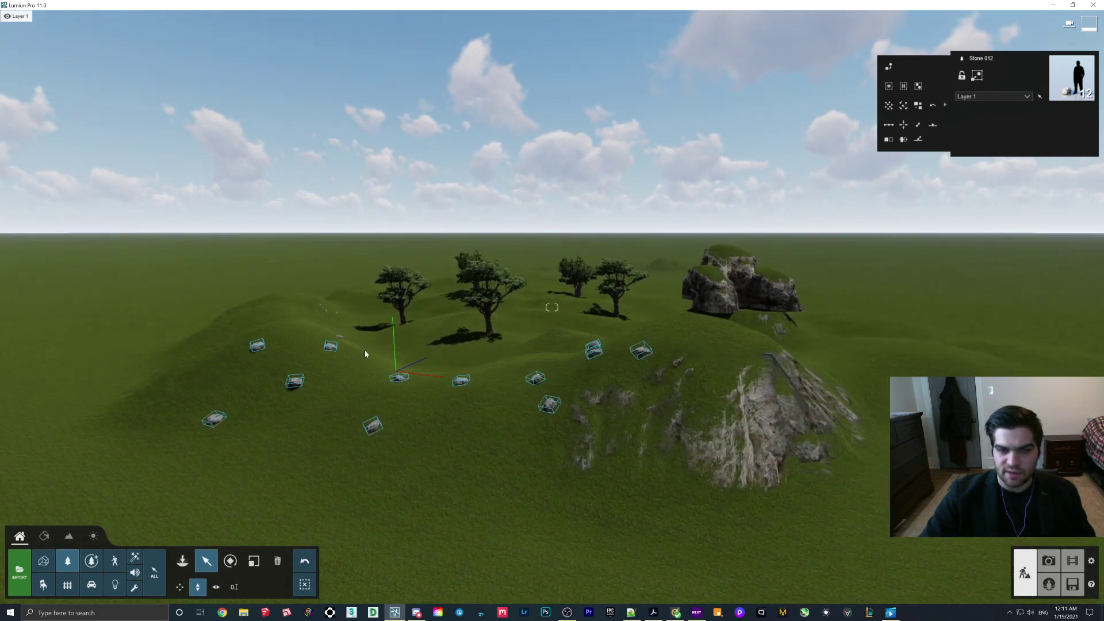
Select the five African olive trees instead of the stones and randomize their size.
key("w")
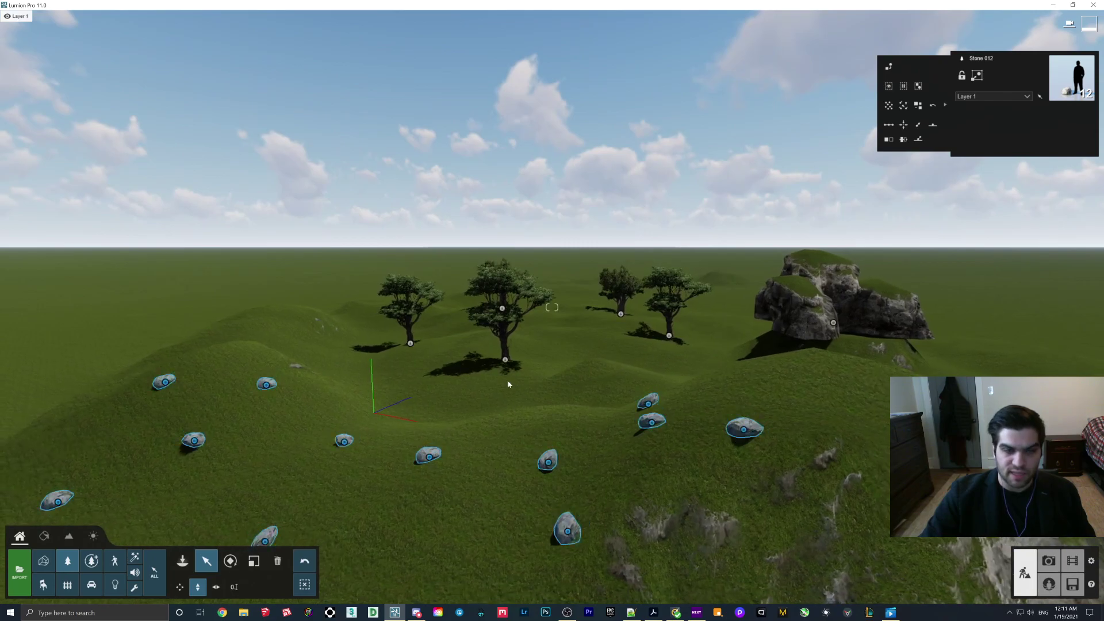
left_click(903, 139)
key("w")
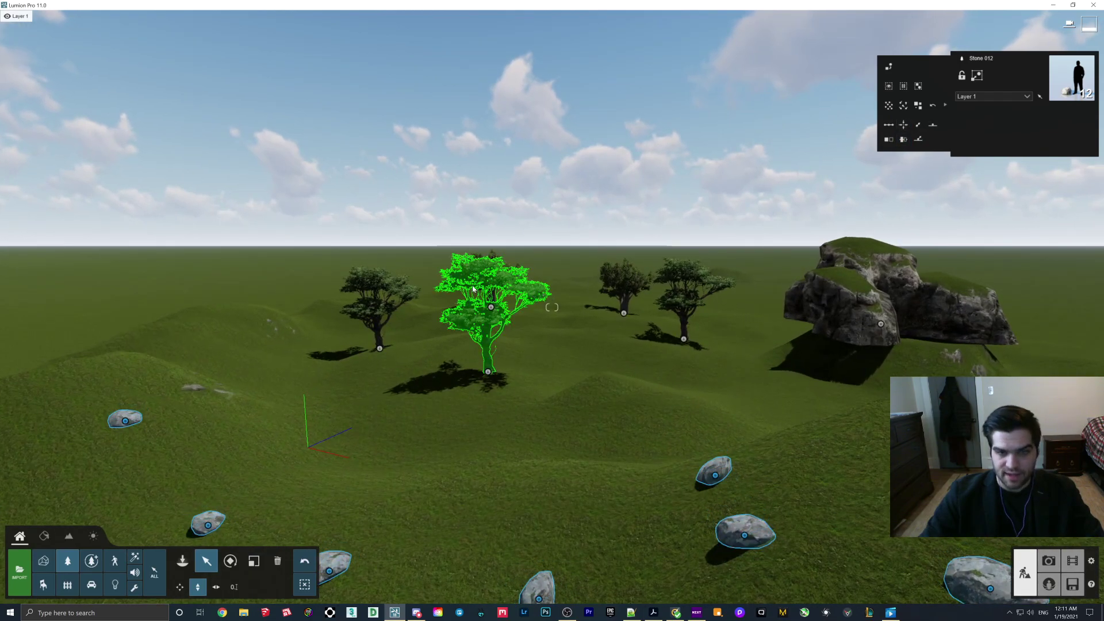
left_click_drag(315, 240, 729, 437)
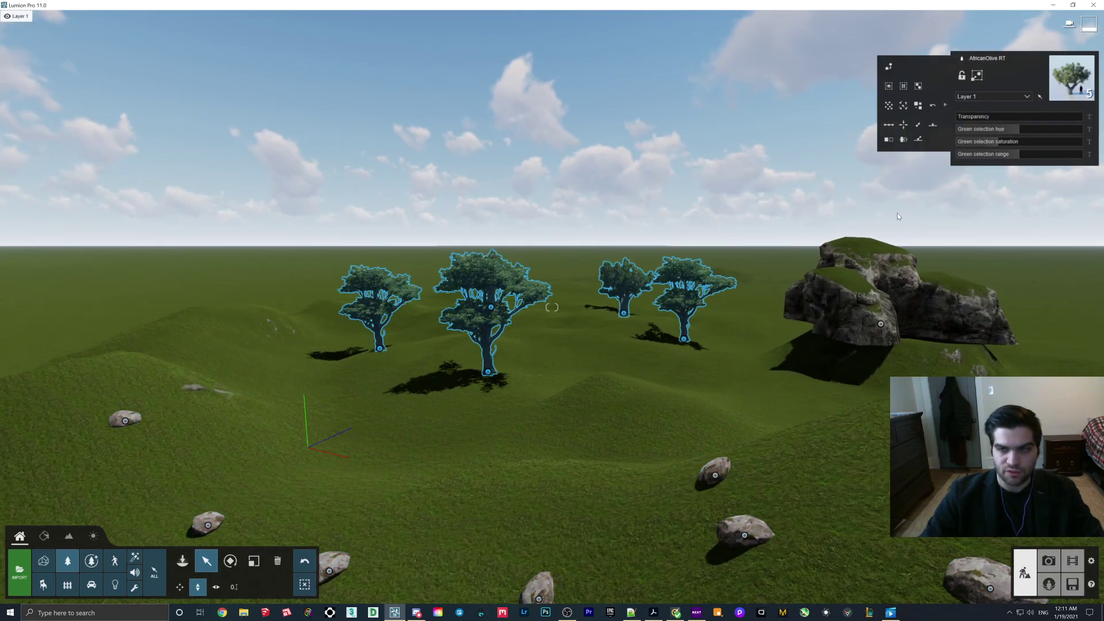
left_click(918, 106)
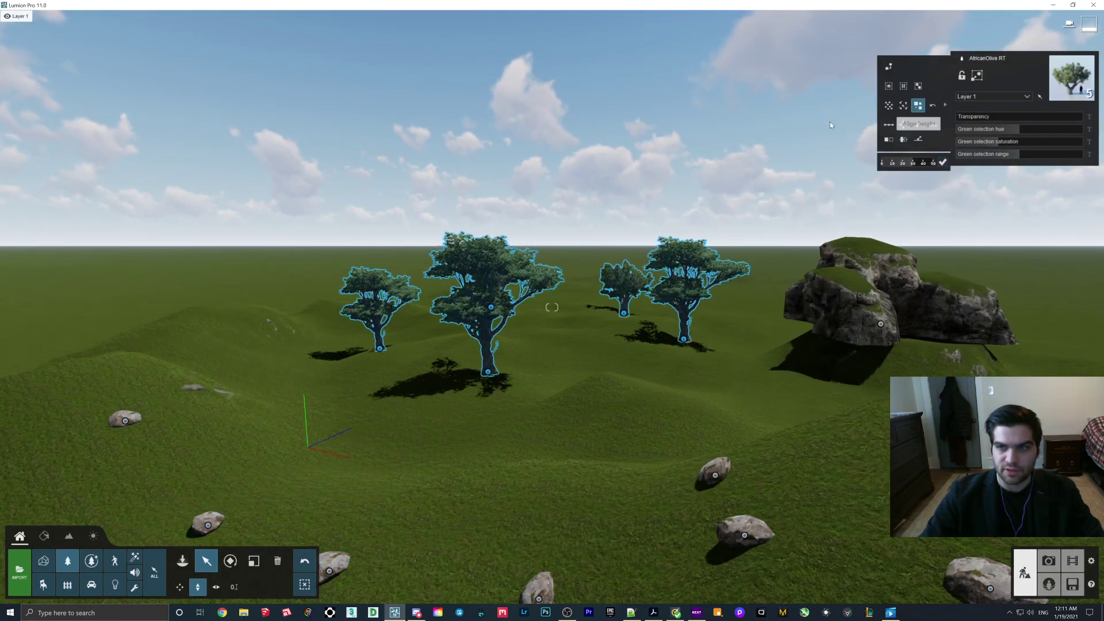
left_click(943, 164)
right_click_drag(943, 164, 748, 141)
Align the size of the five selected trees.
key("w")
right_click_drag(479, 185, 627, 227)
key("s")
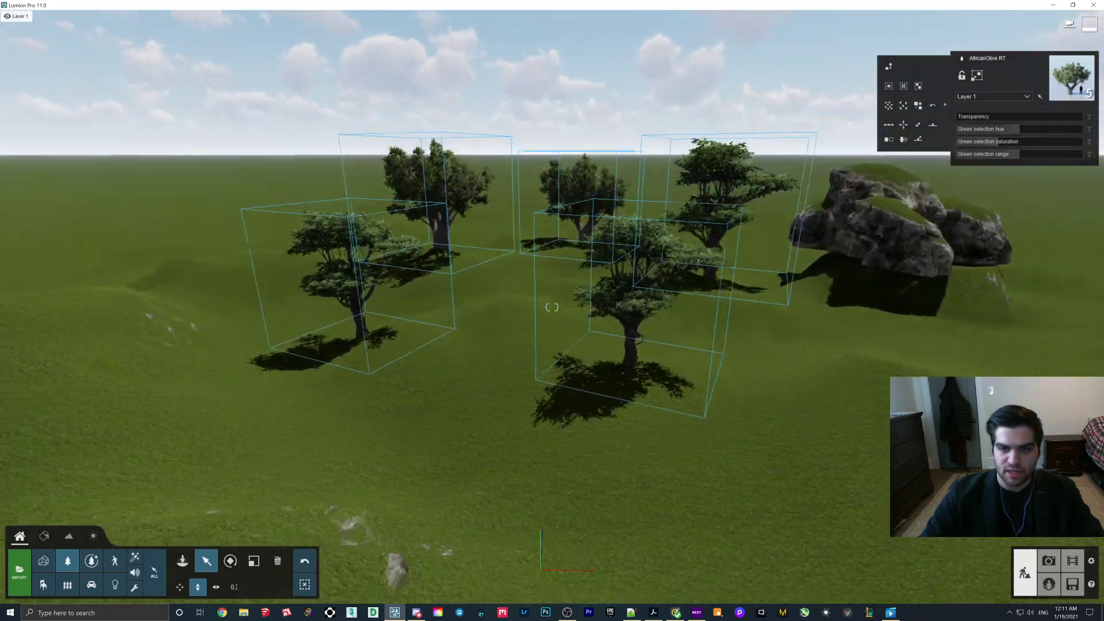
left_click(889, 142)
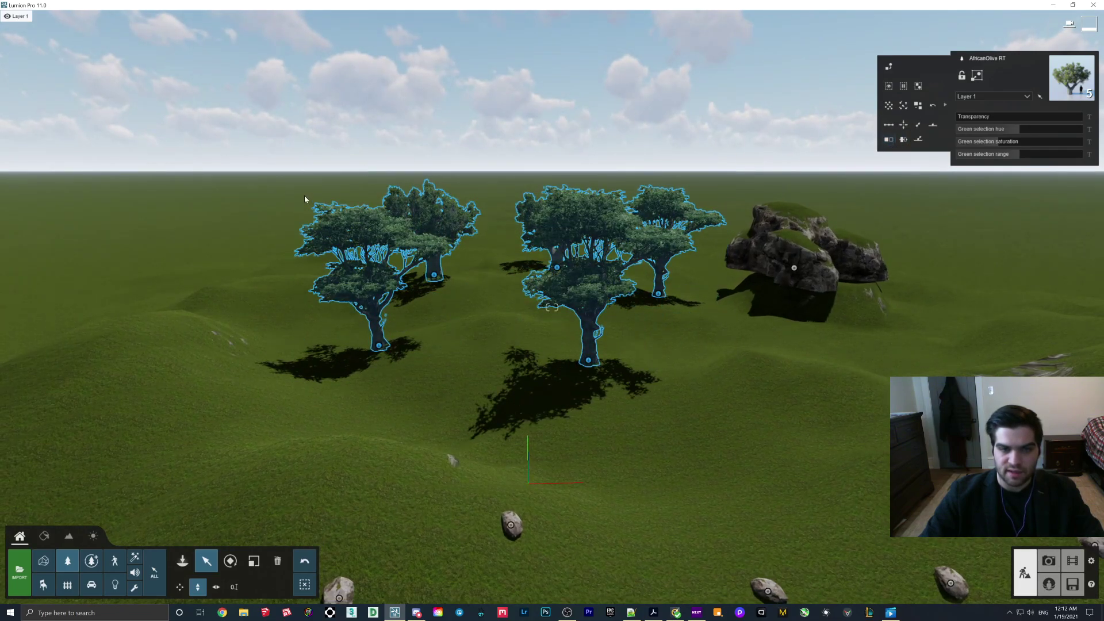
Examine the five size-aligned trees from several distances and angles to compare their dimensions.
right_click_drag(460, 229, 423, 210)
right_click_drag(628, 259, 649, 247)
key("w")
key("s")
mouse_move(552, 307)
right_mouse_down()
mouse_move(569, 274)
mouse_move(411, 267)
mouse_move(575, 283)
mouse_move(571, 307)
right_mouse_up()
key("w")
key("s")
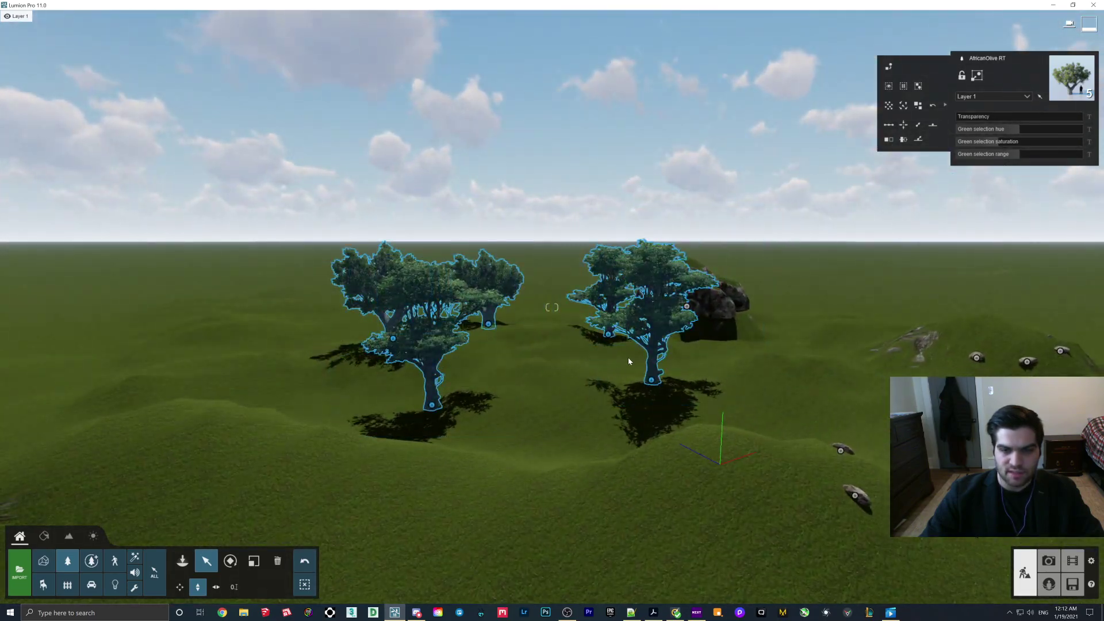
right_click_drag(628, 358, 777, 379)
key("w")
key("w")
right_click_drag(552, 307, 489, 286)
key("s")
key("w")
key("s")
Align the height of the five selected trees so they share one base level.
key("s")
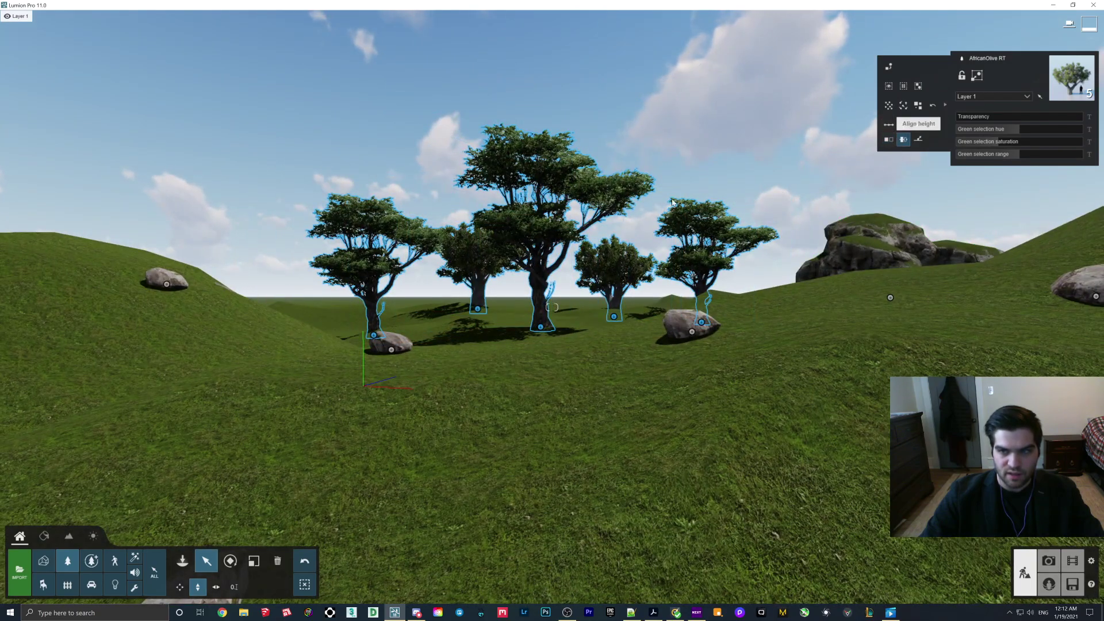
key("w")
right_click_drag(671, 202, 644, 242)
key("s")
left_click_drag(313, 119, 736, 336, "ctrl")
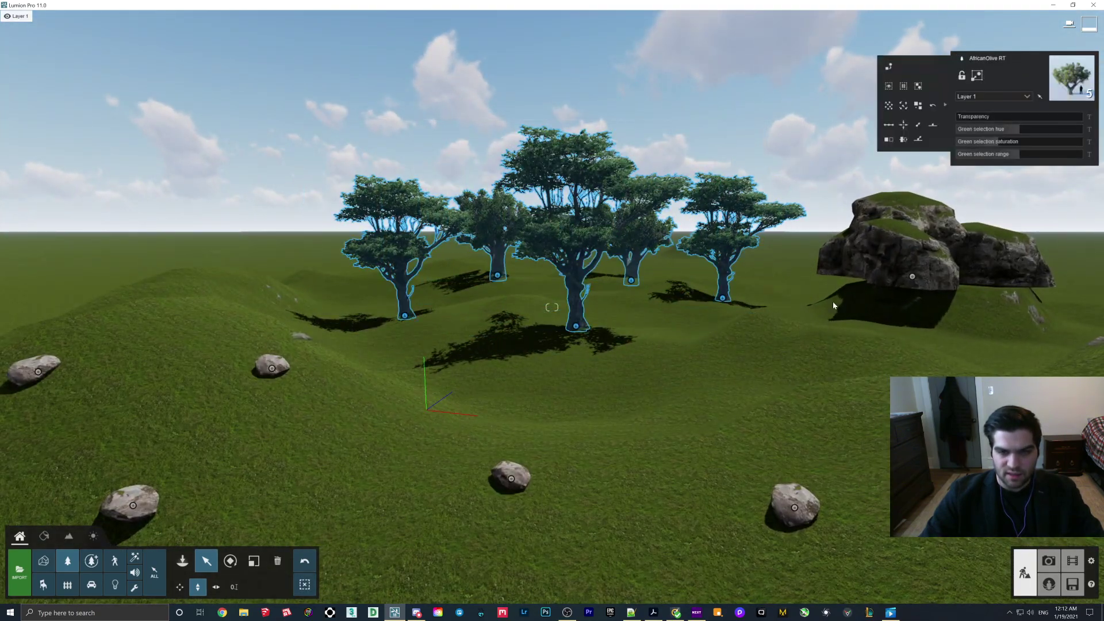
left_click(904, 139)
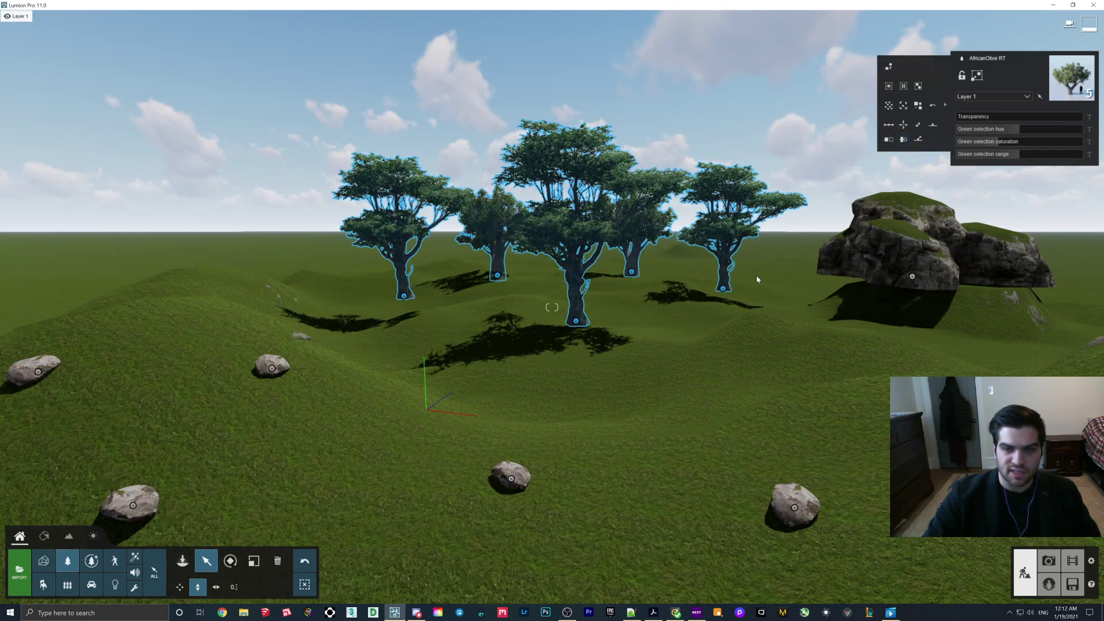
Examine the bases of the height-aligned trees up close and from afar against the uneven terrain.
key("w")
right_click_drag(716, 294, 621, 317)
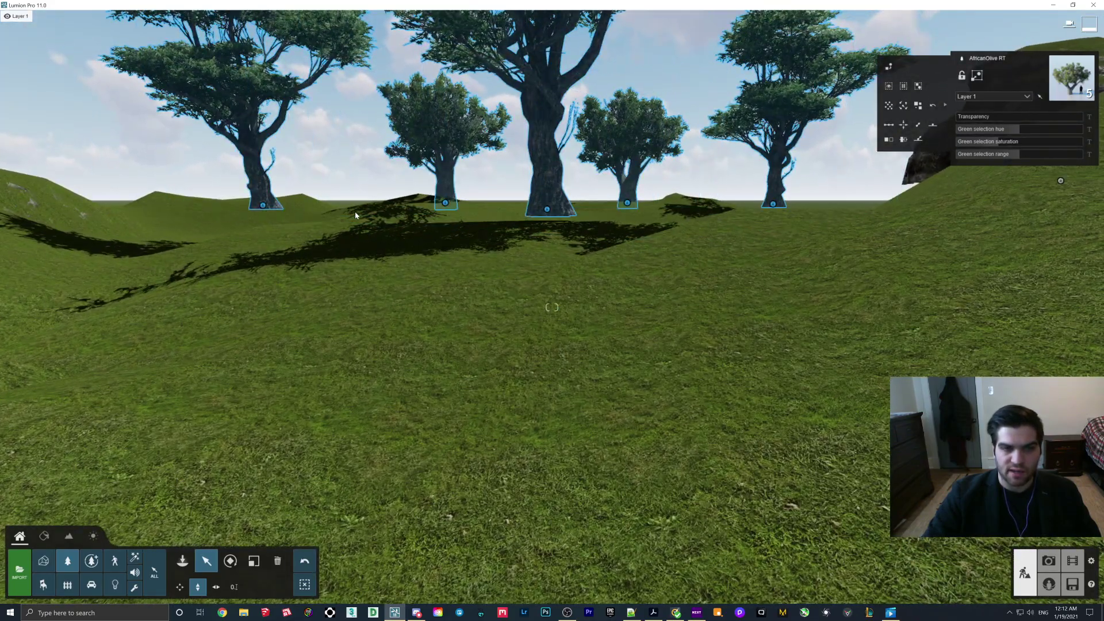
key("s")
right_click_drag(828, 207, 828, 241)
key("s")
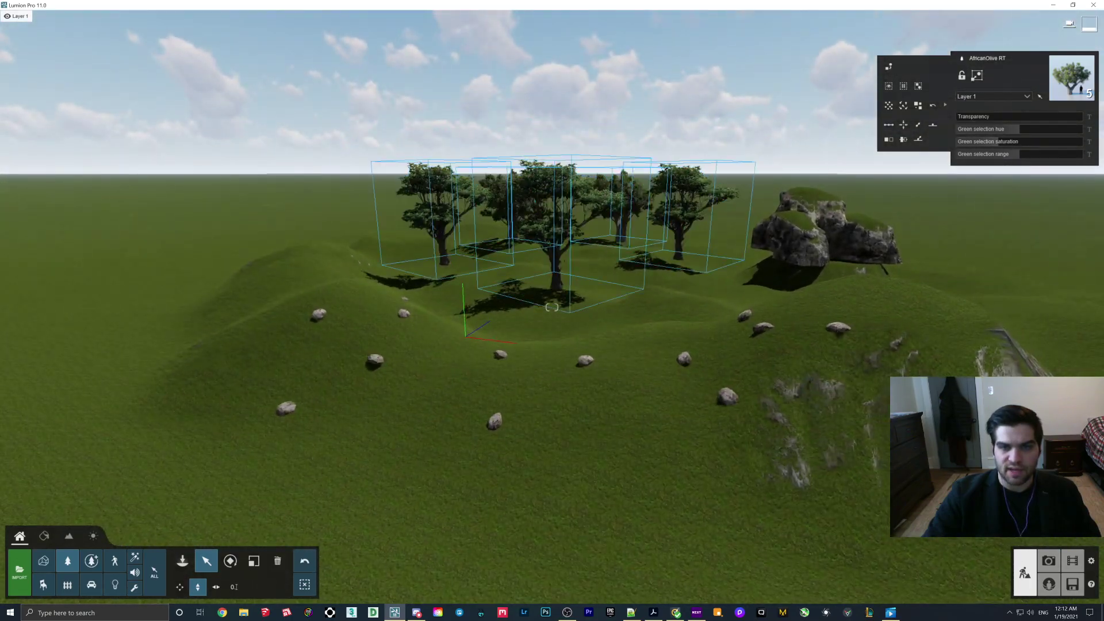
key("w")
right_click_drag(553, 307, 588, 272)
key("s")
key("w")
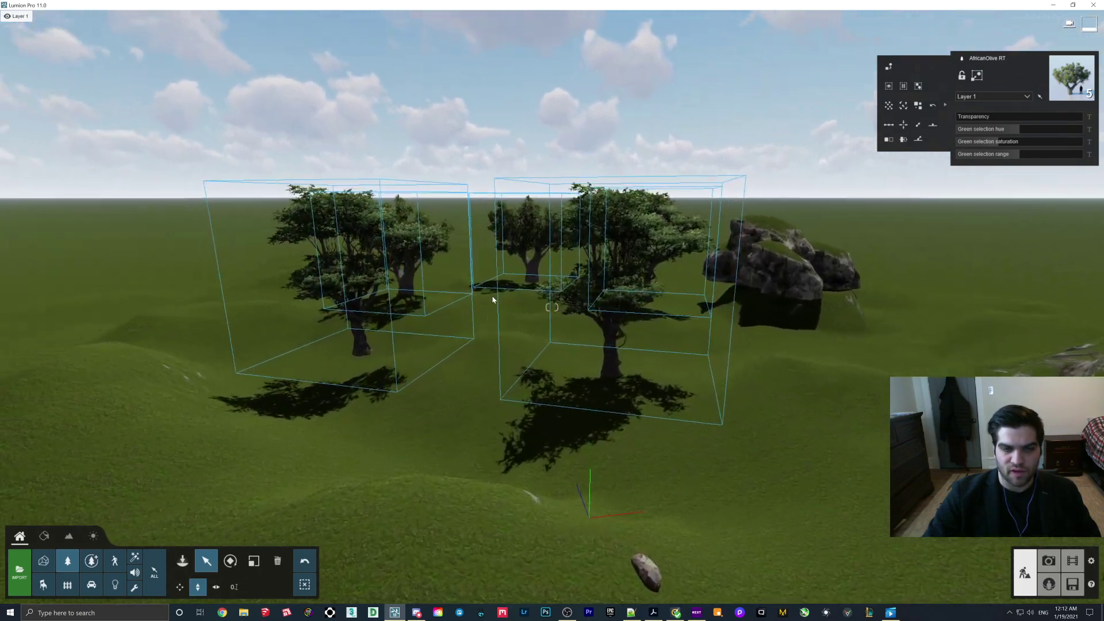
Randomize the size of the five height-aligned trees, trying different amounts of variation.
left_click(918, 105)
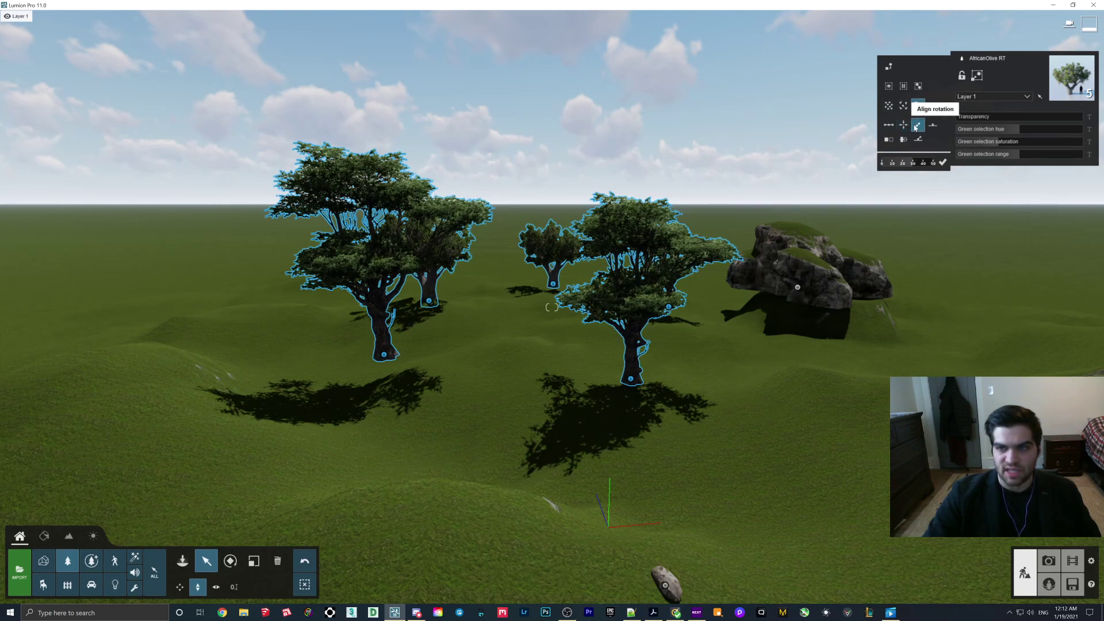
left_click(888, 139)
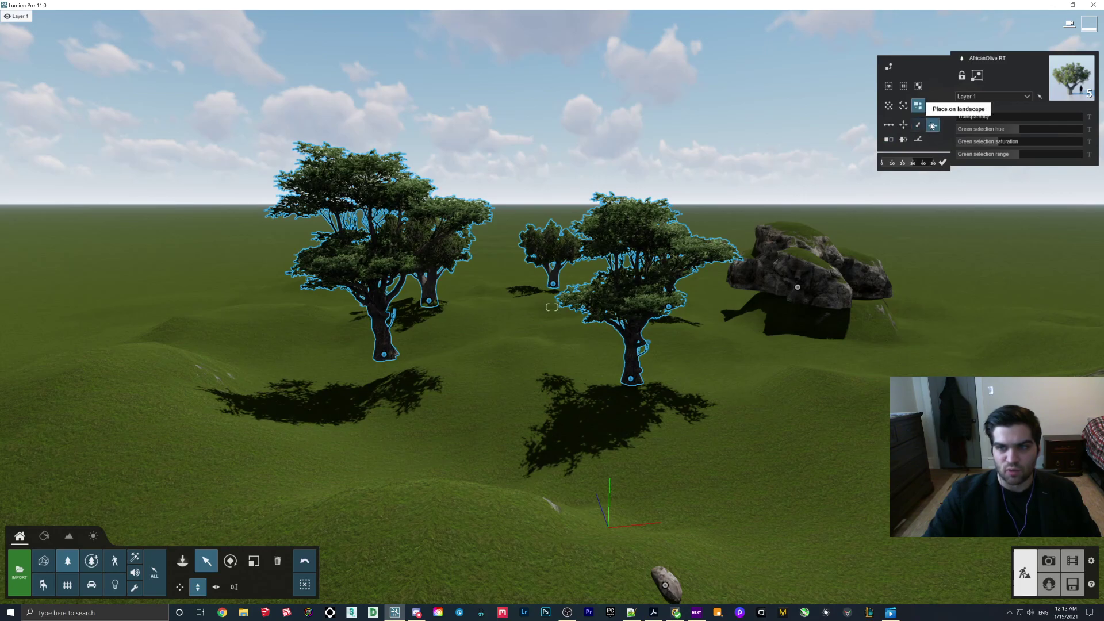
left_click_drag(883, 165, 927, 166)
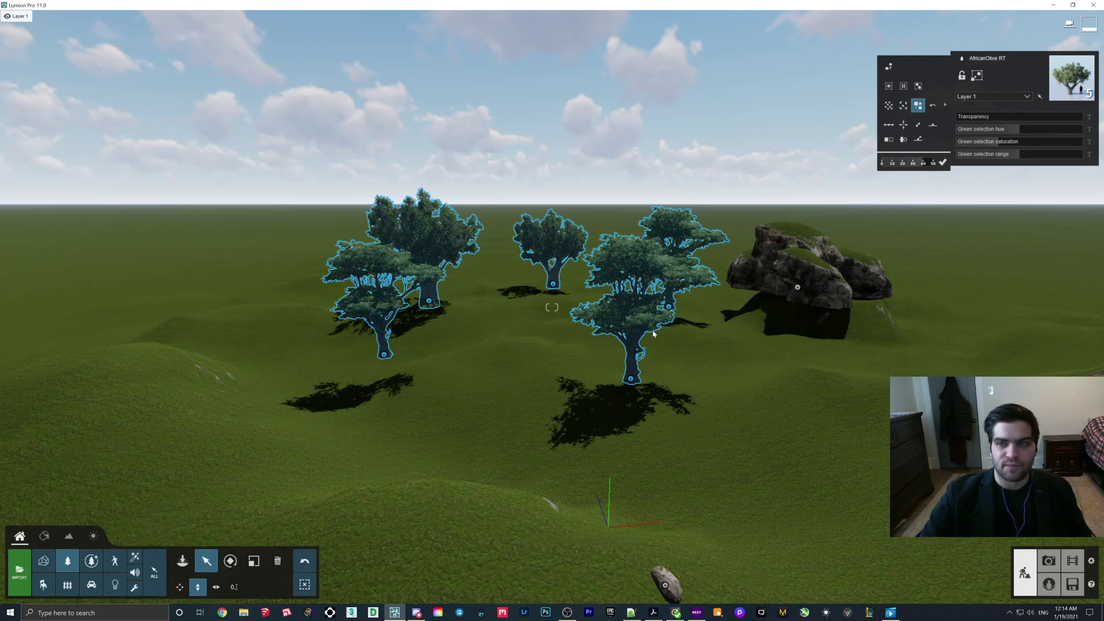
scroll(566, 356, "down", 3)
right_click_drag(565, 356, 569, 356)
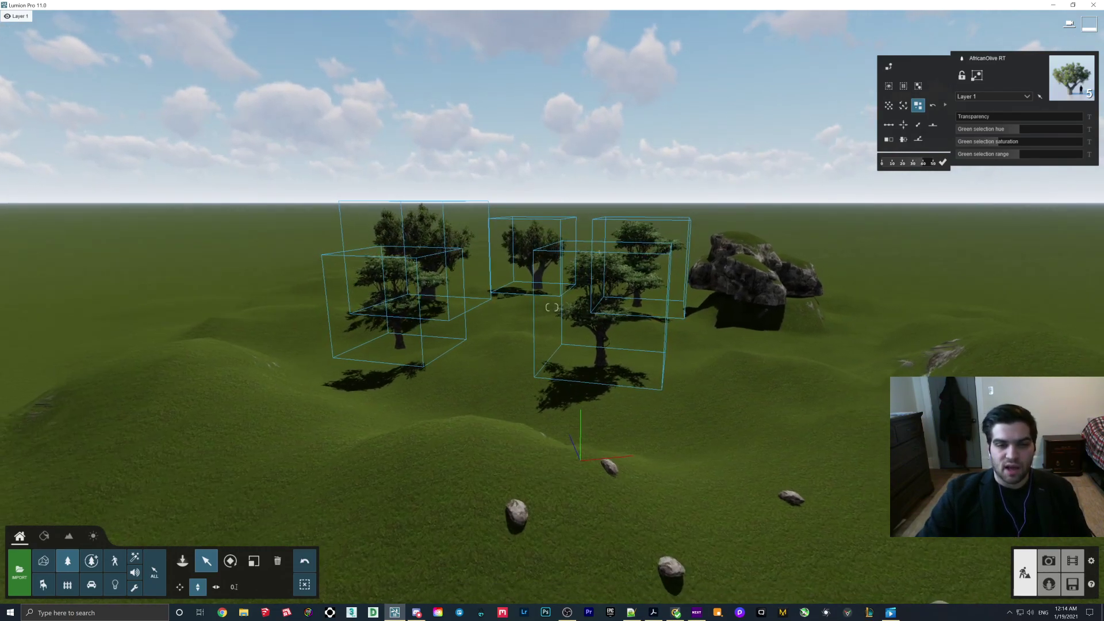
scroll(569, 356, "up", 2)
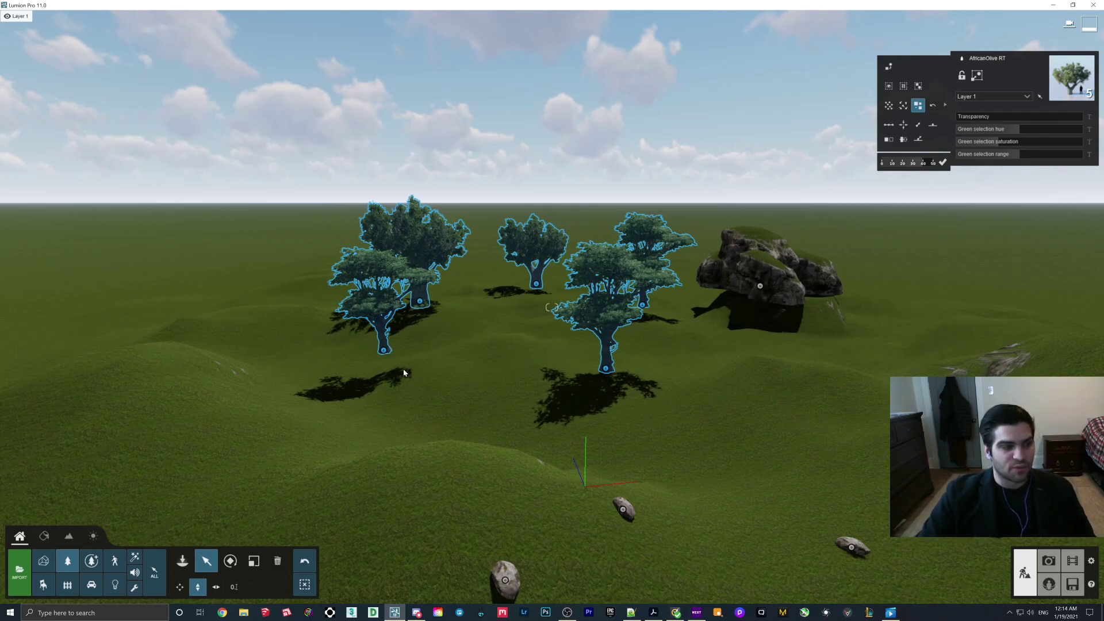
right_click_drag(404, 373, 403, 372)
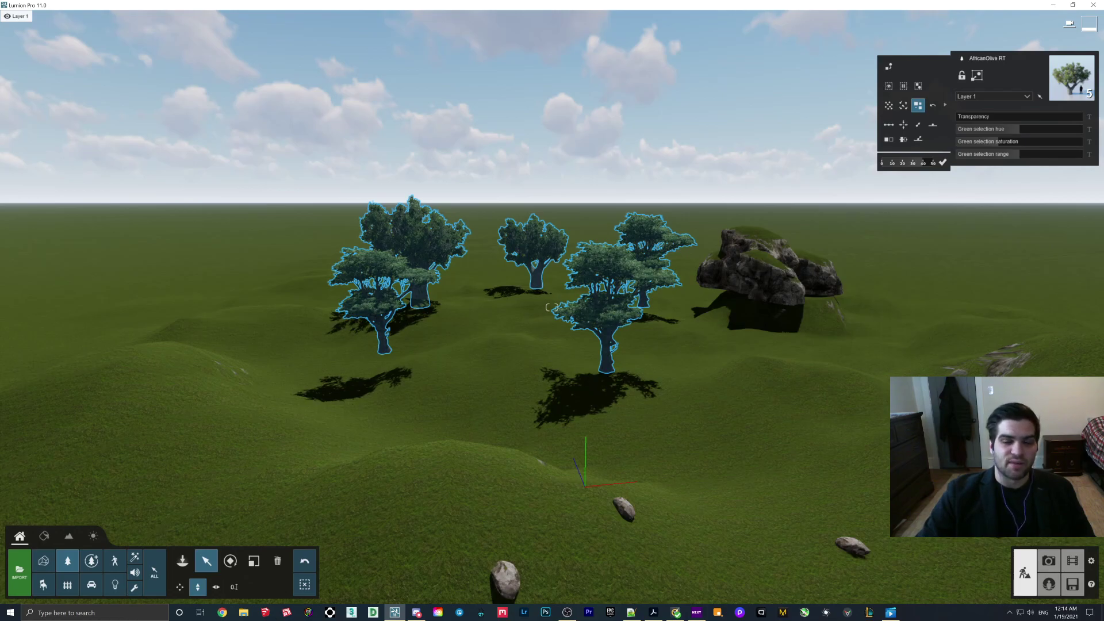